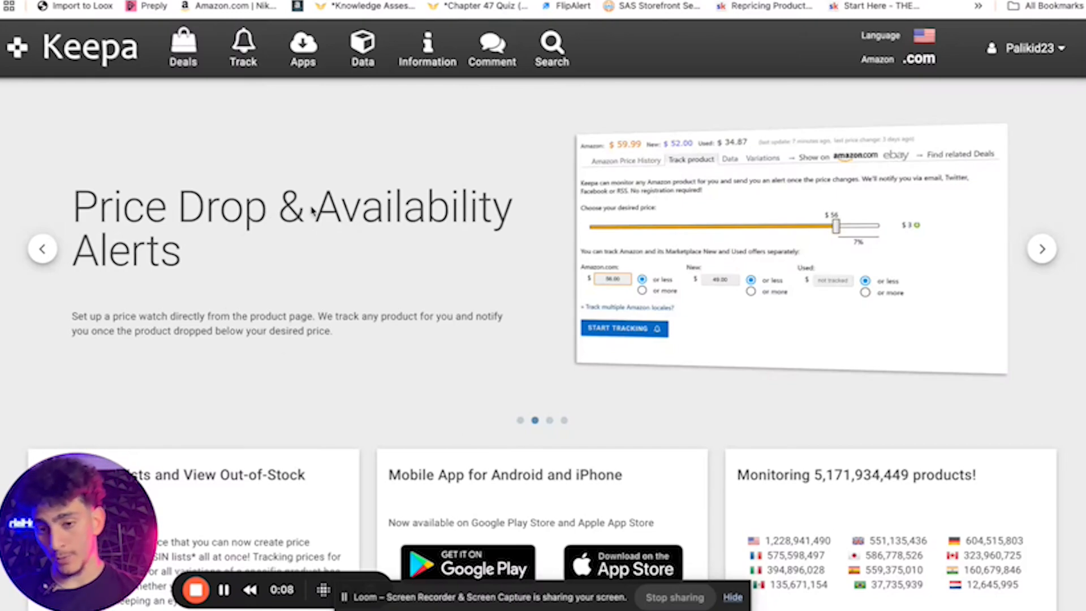
In Keepa's Product Finder, limit the current Sales Rank to a range of 0 to 200000 and require Amazon to be out of stock.
left_click(362, 48)
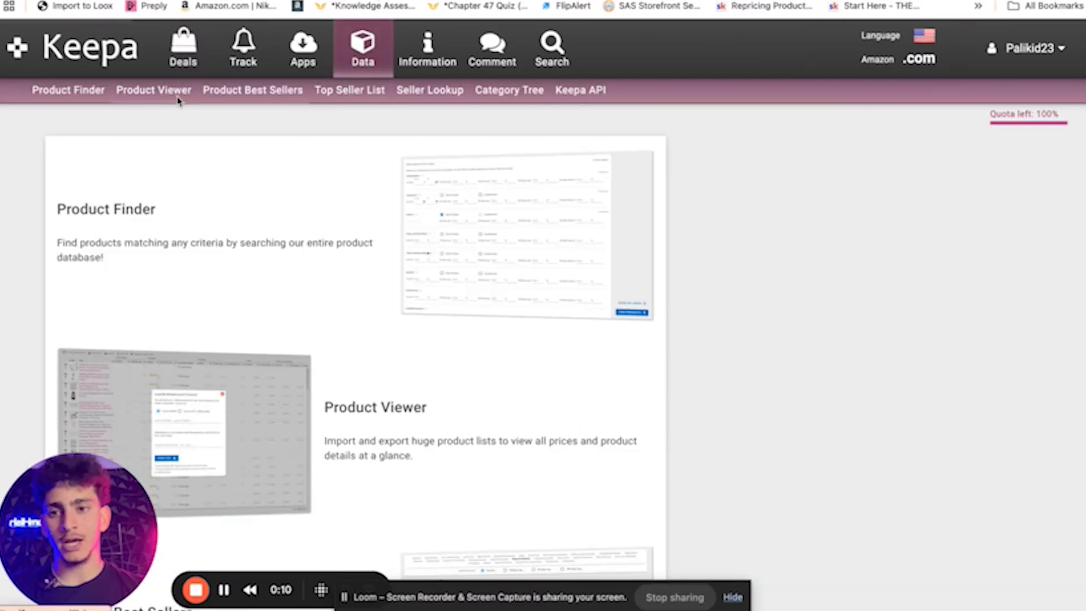
left_click(79, 92)
scroll(322, 300, "down", 6)
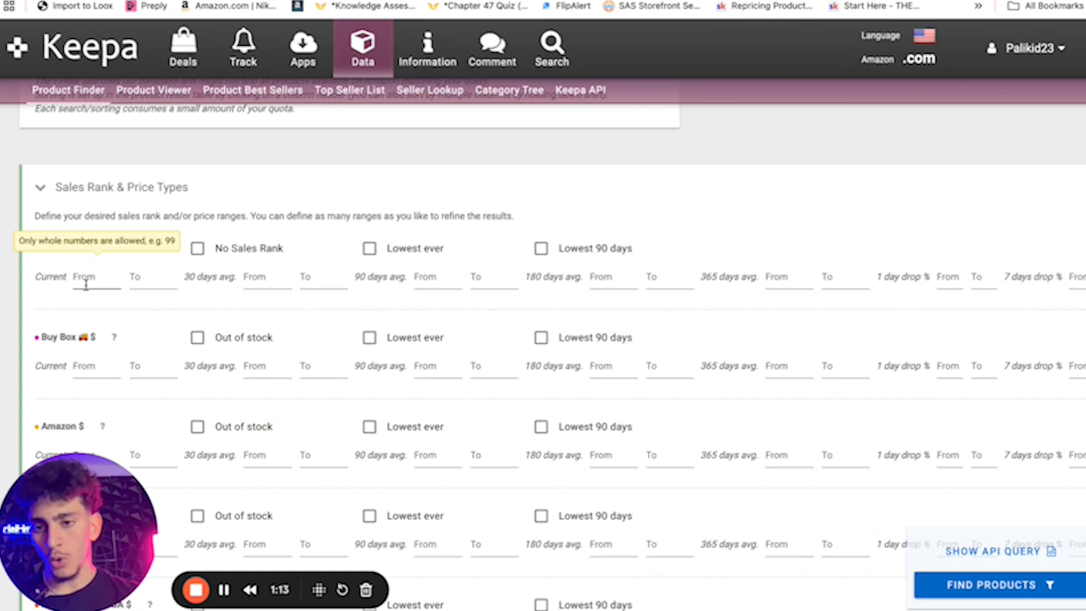
left_click(87, 283)
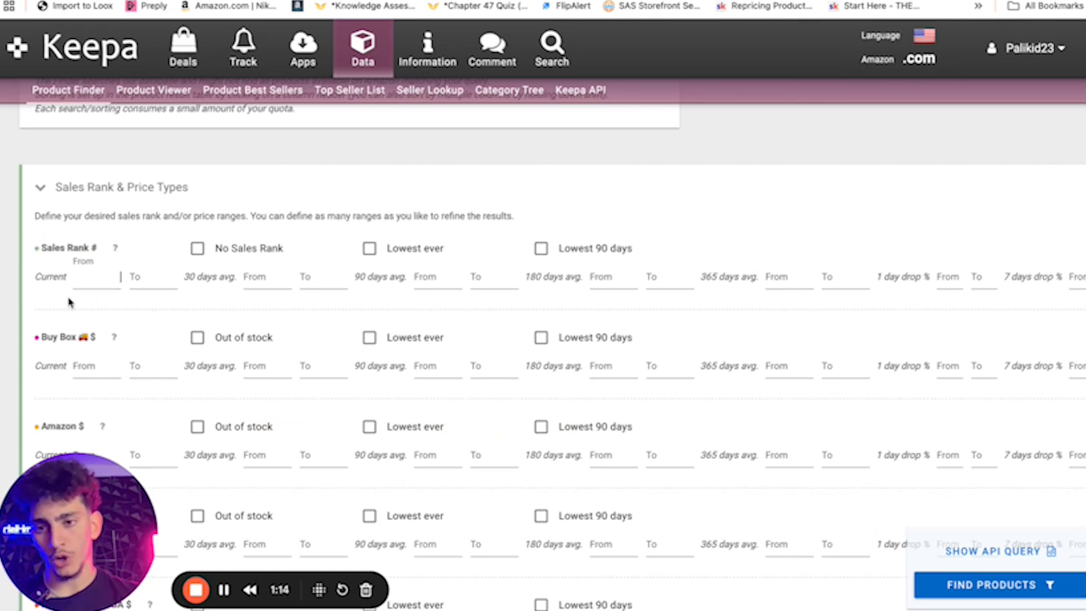
type("0")
key("Tab")
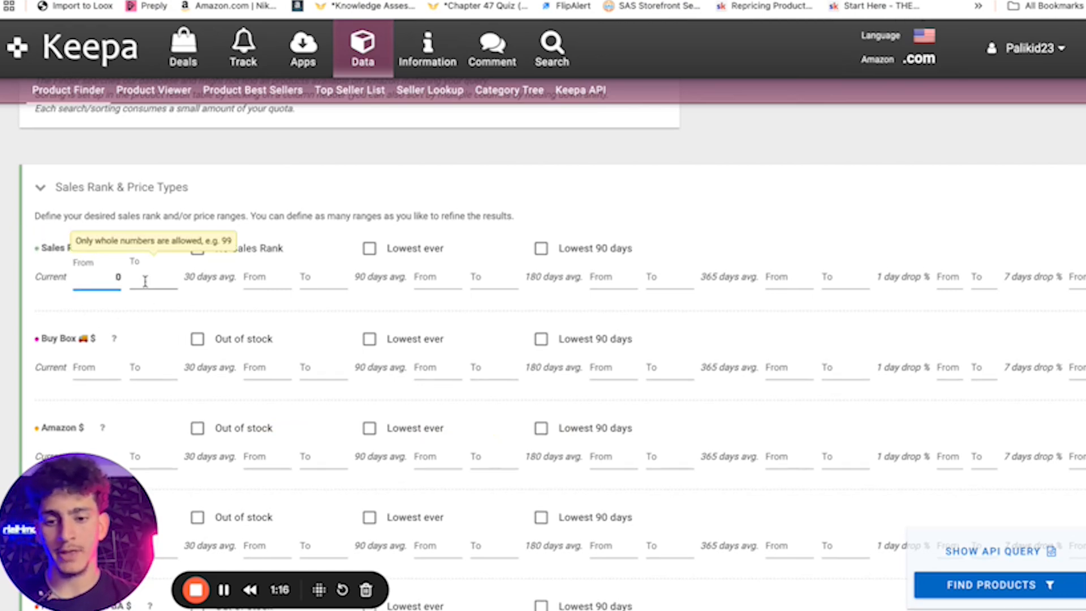
type("200000")
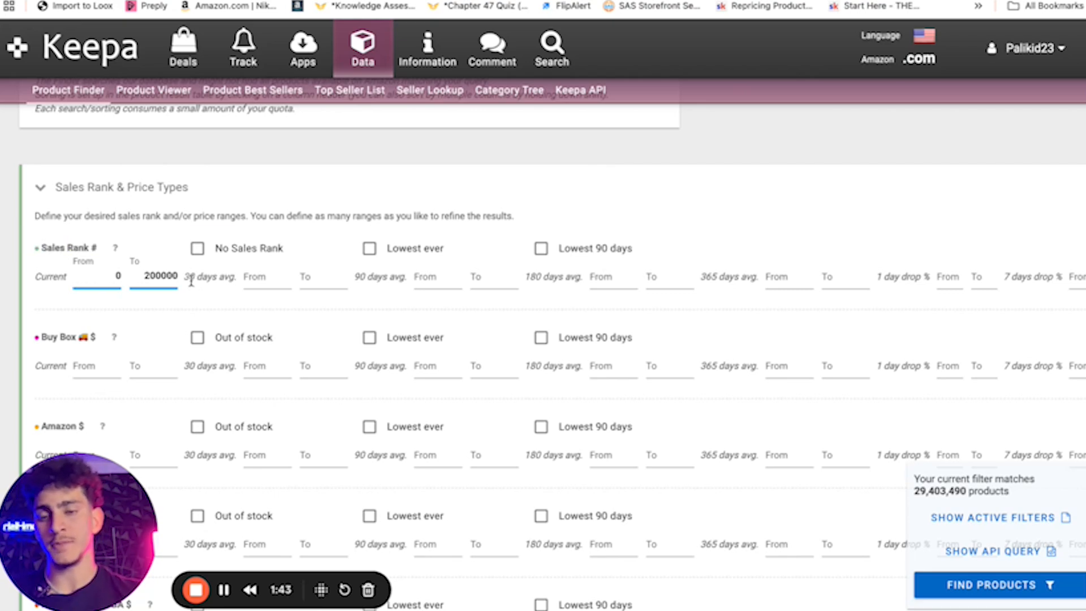
scroll(206, 275, "down", 2)
left_click(198, 338)
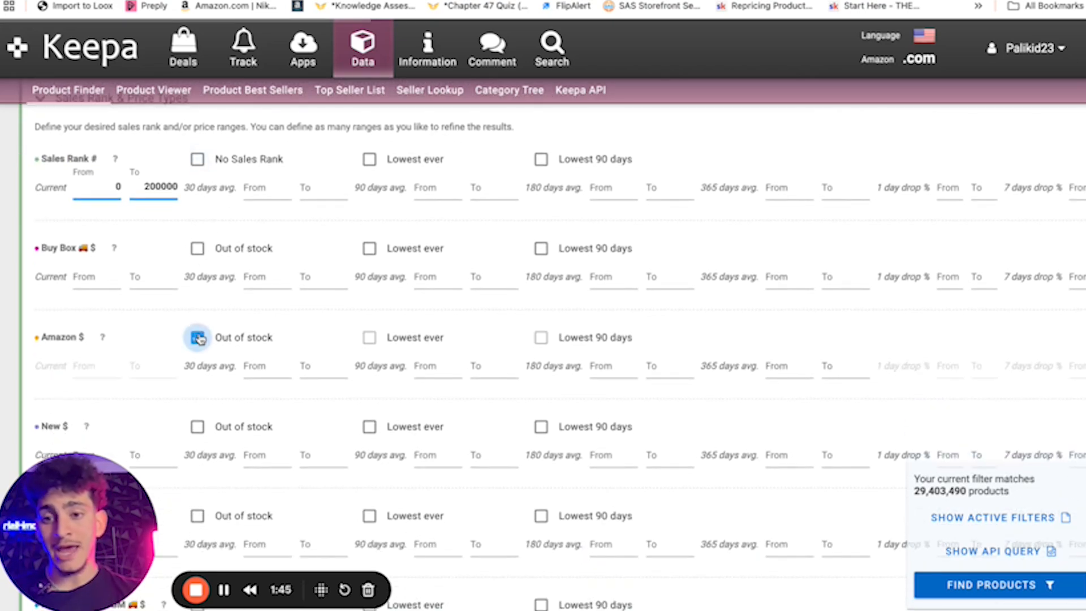
Restrict the Brand filter to spring valley and find the matching products.
scroll(159, 355, "down", 2)
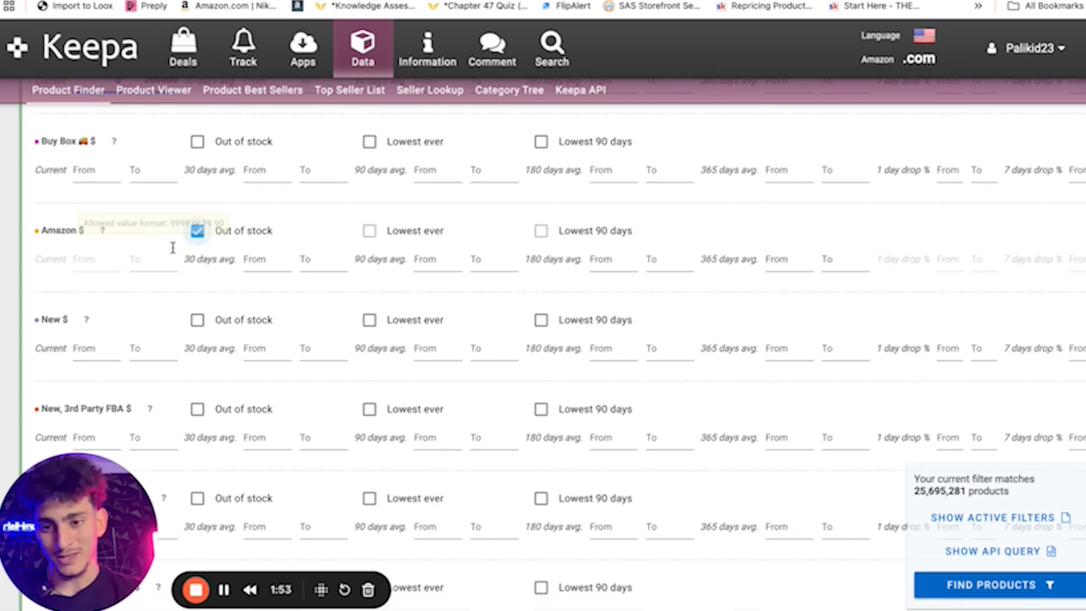
scroll(179, 247, "down", 15)
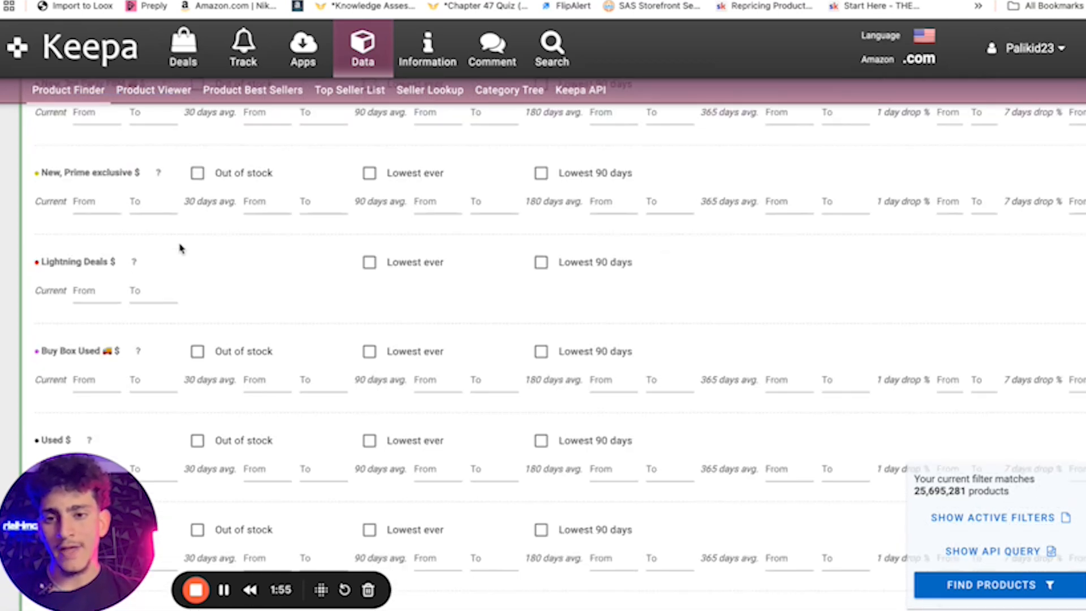
scroll(180, 248, "down", 20)
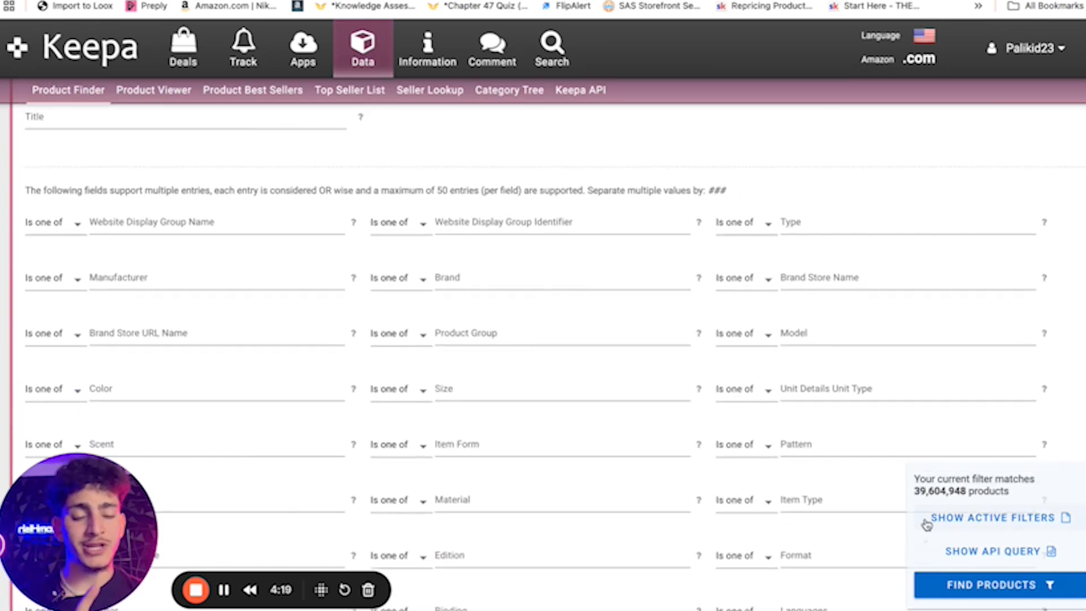
left_click(467, 281)
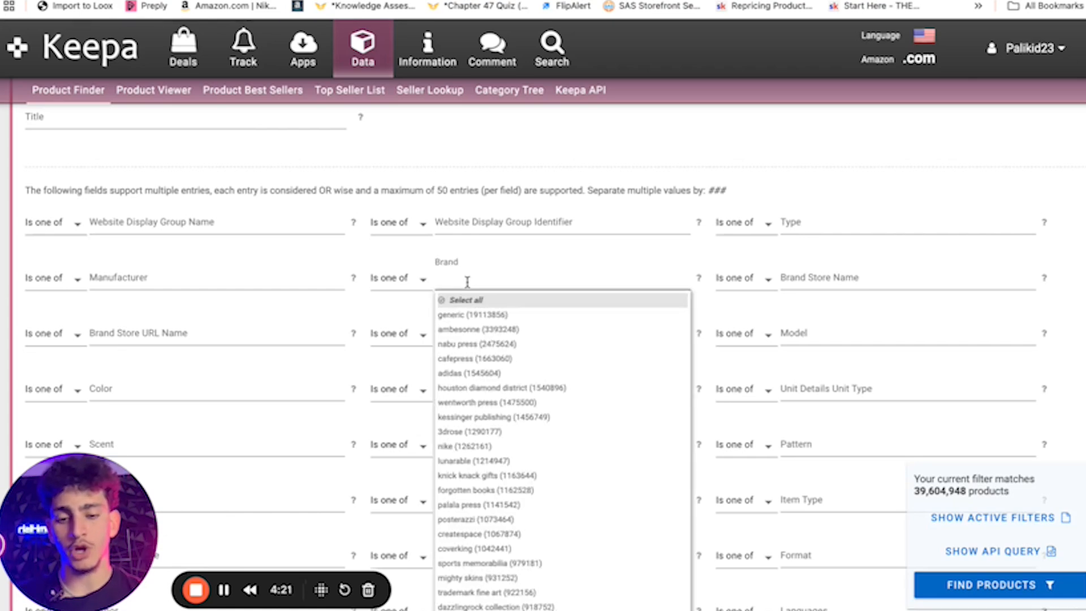
type("spring val")
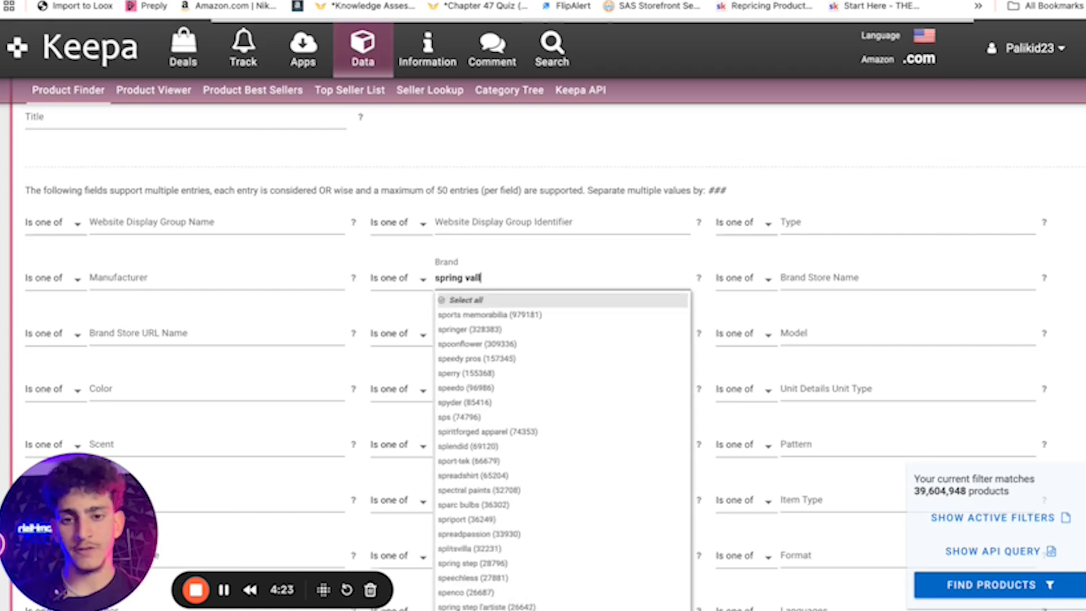
type("l")
left_click(498, 321)
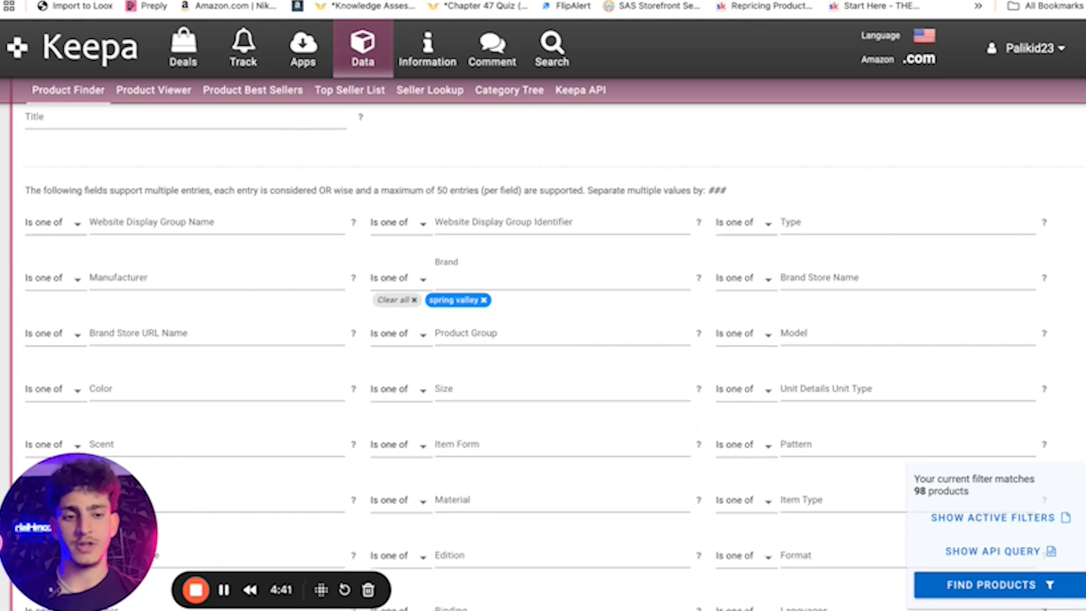
left_click(996, 604)
left_click(997, 594)
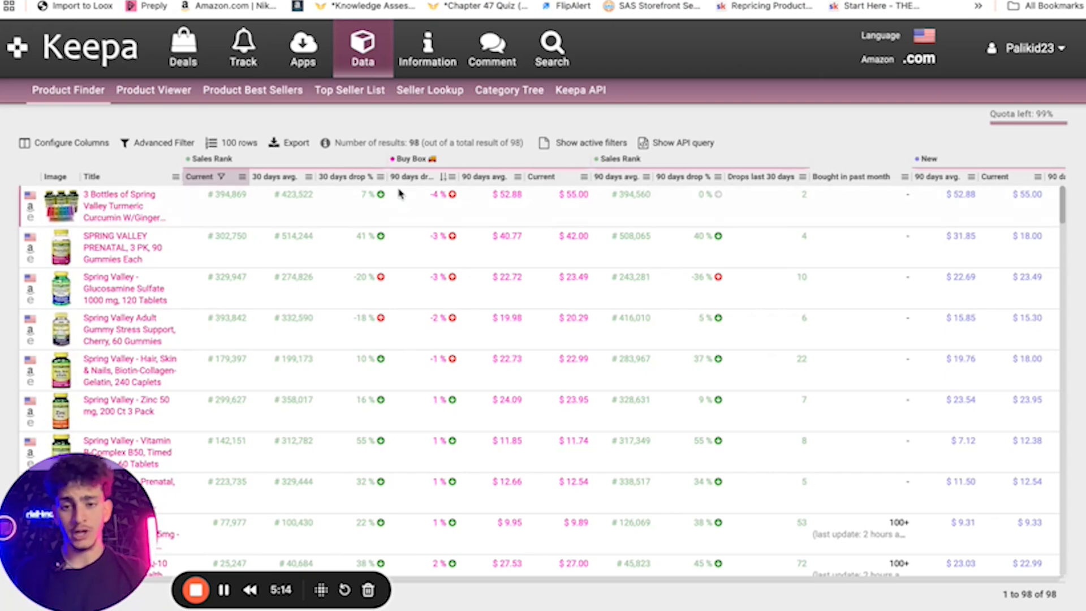
Sort the product results by the Buy Box 90-day drop percentage in ascending order.
left_click(425, 182)
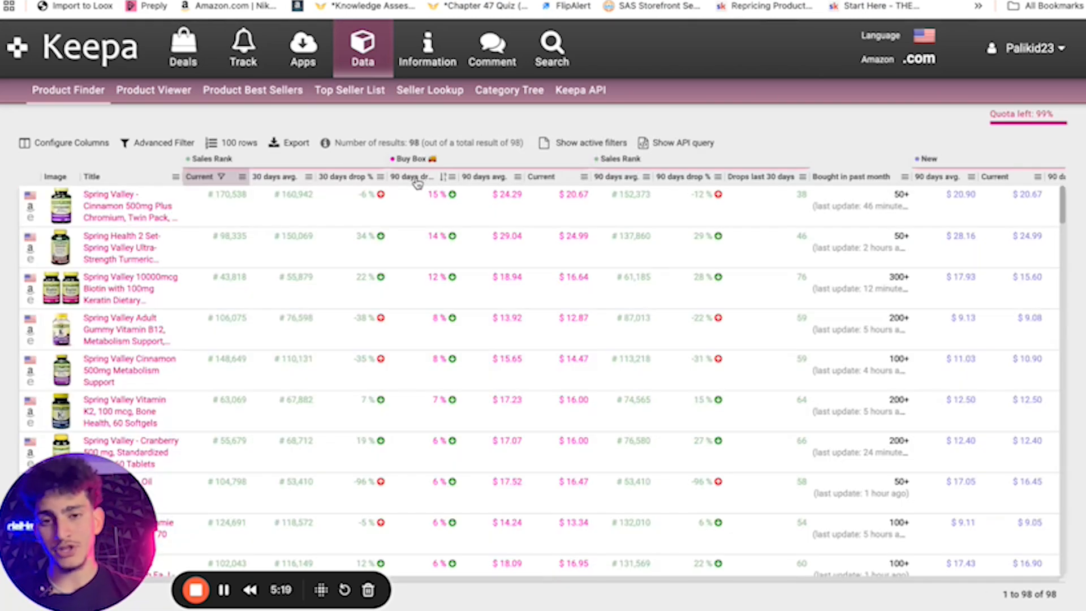
left_click(417, 180)
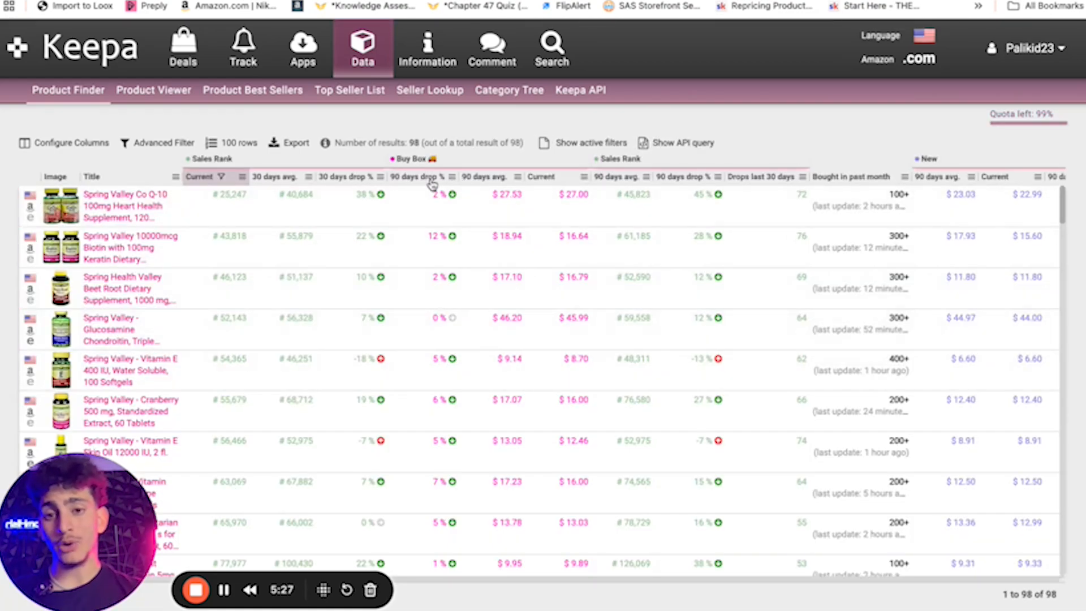
left_click(432, 179)
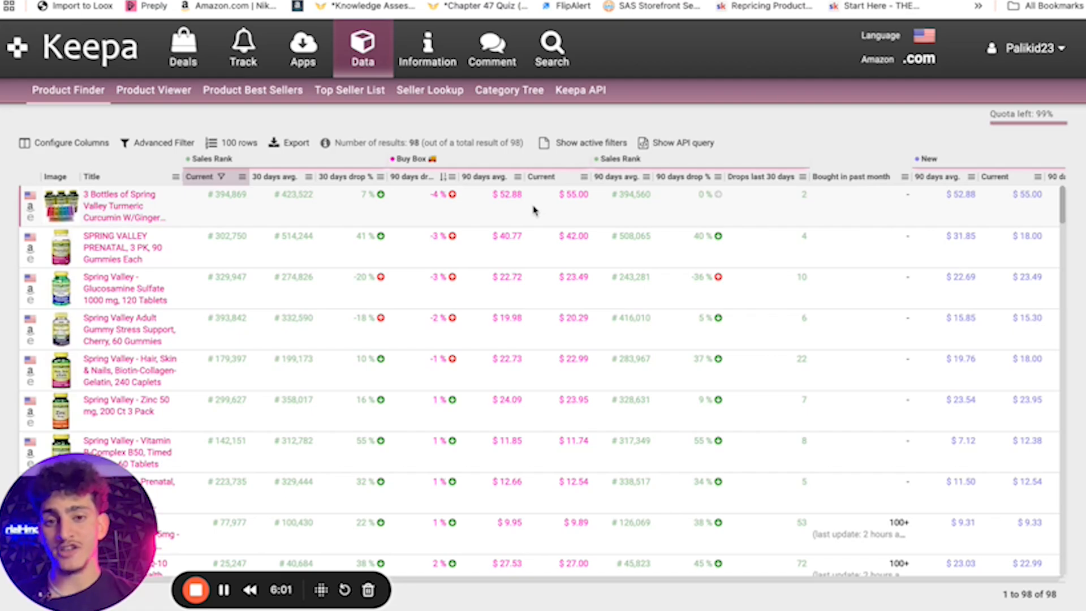
Open the Amazon listings of the first four results, from the 3-bottle Turmeric Curcumin to the Adult Gummy Stress Support.
left_click(31, 208)
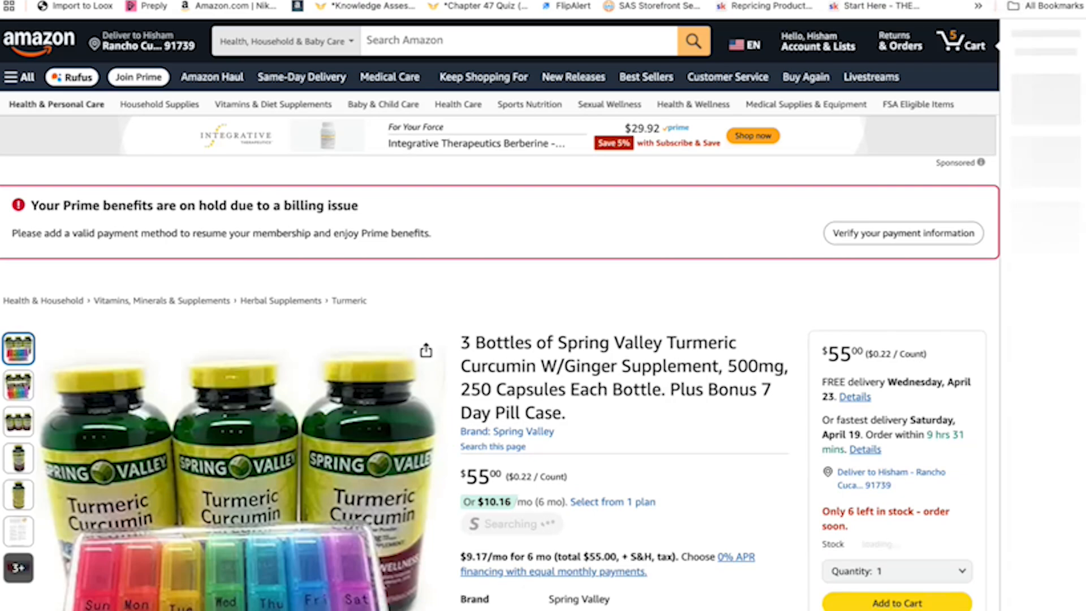
scroll(763, 175, "down", 2)
left_click(792, 1)
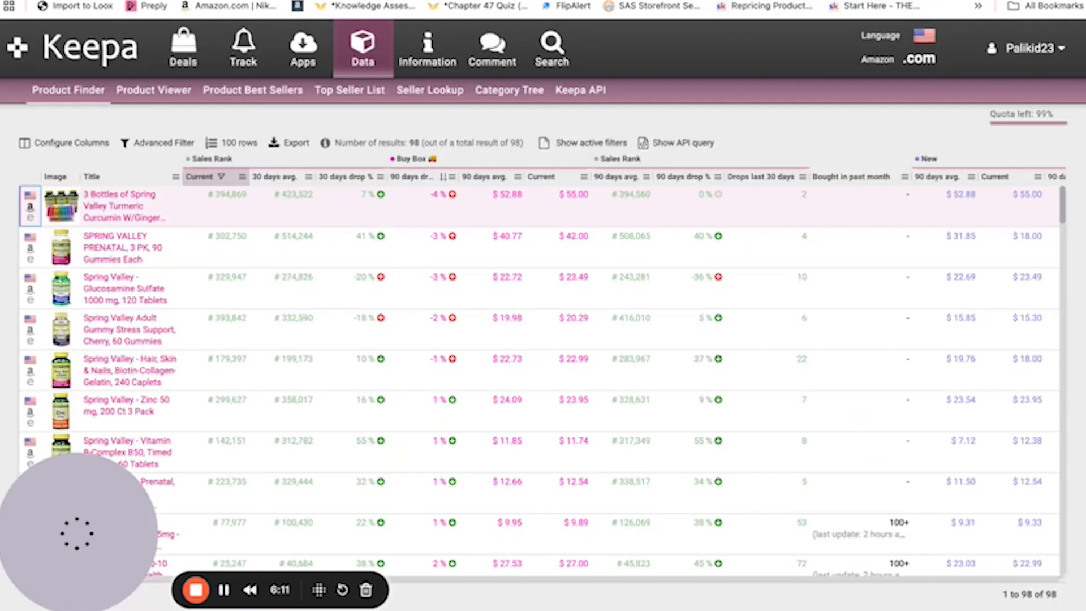
left_click(30, 249)
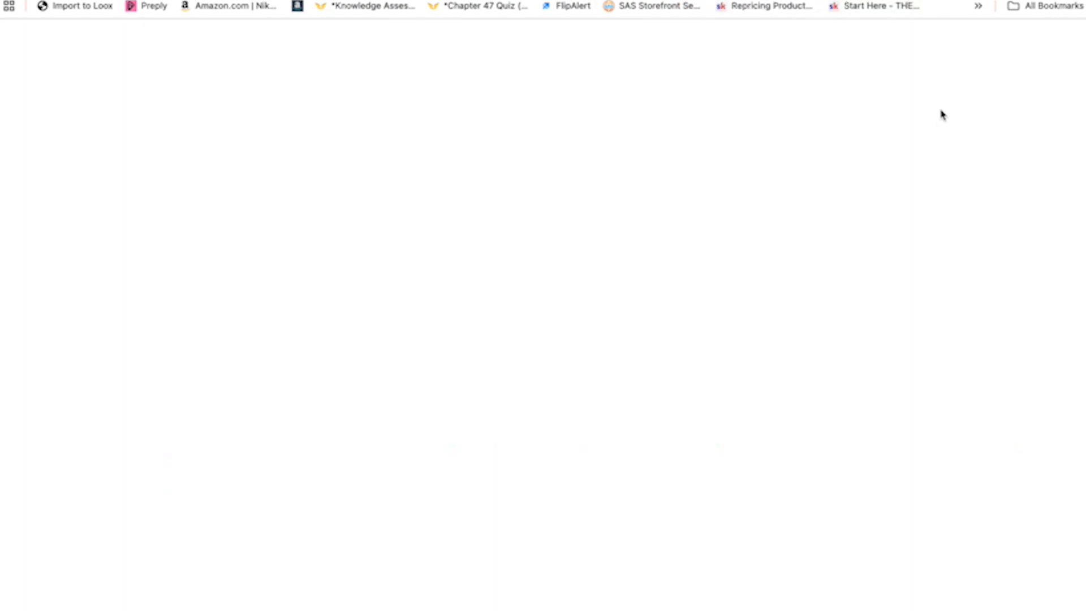
left_click(939, 1)
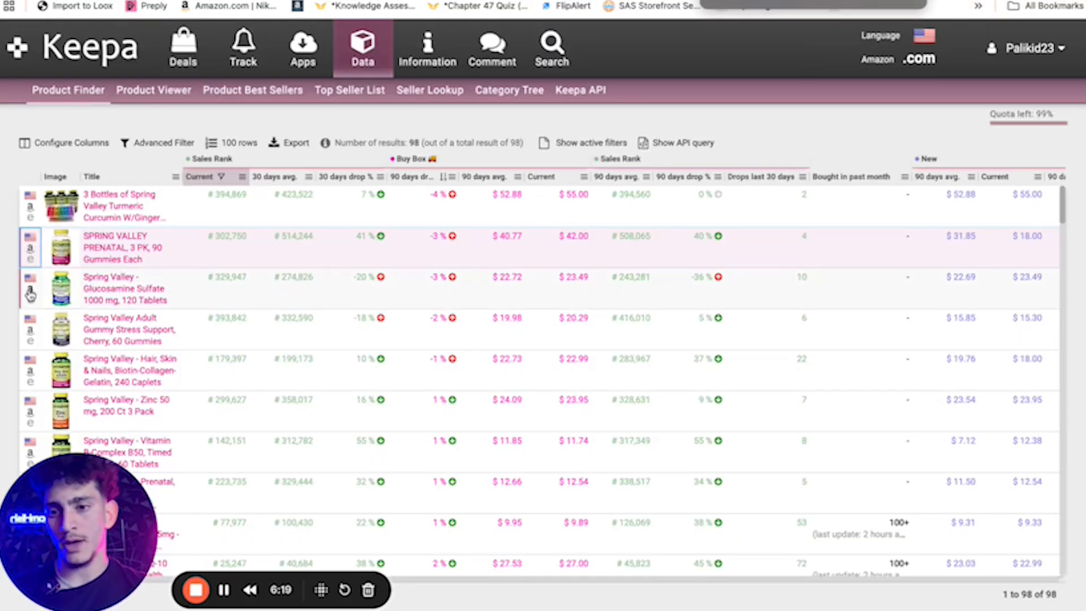
left_click(31, 292)
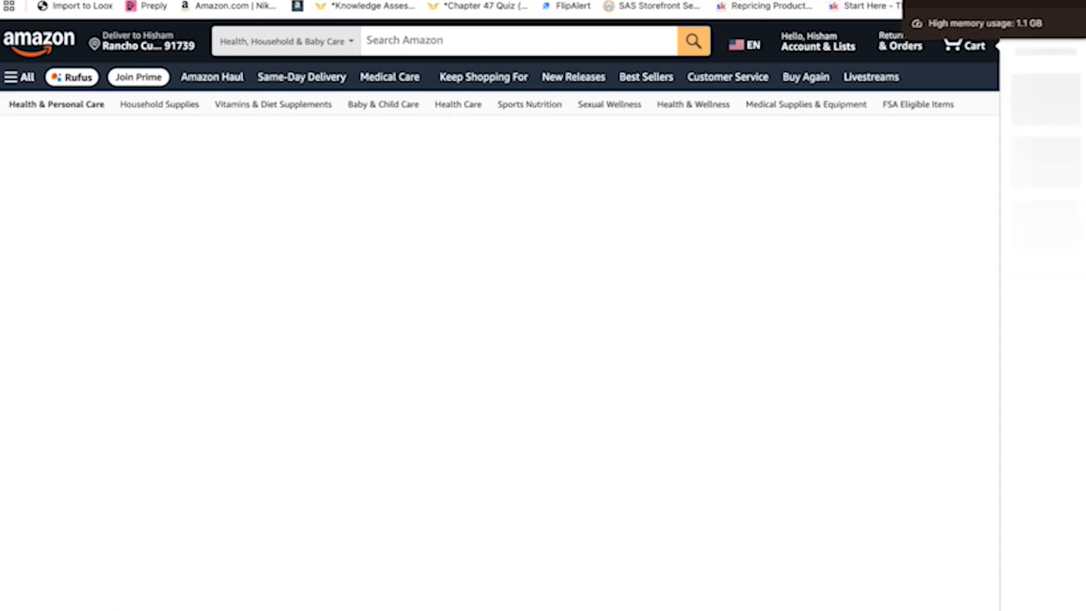
left_click(928, 1)
left_click(29, 338)
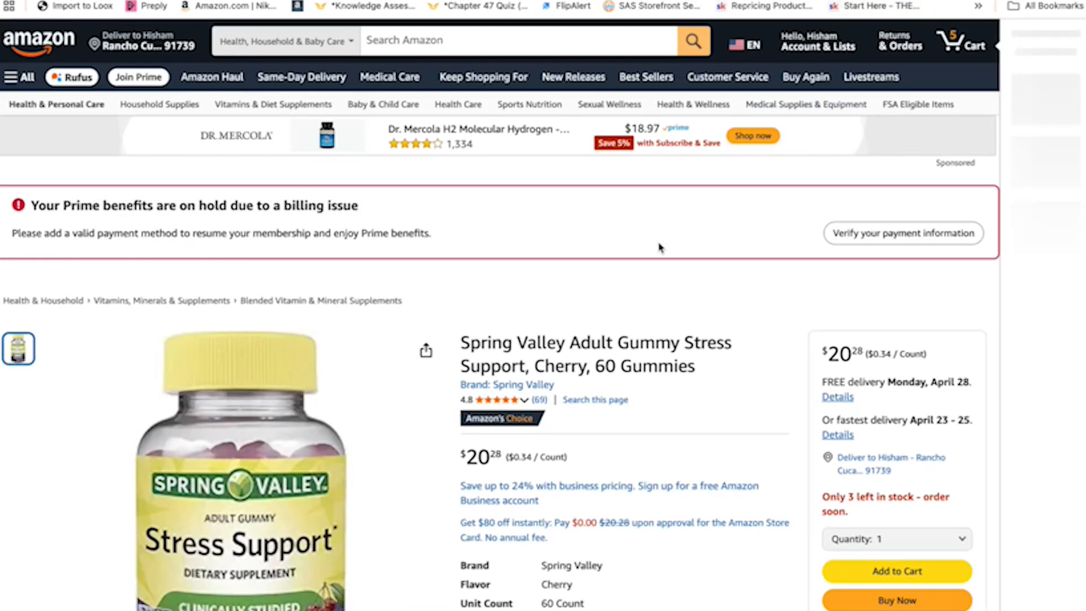
scroll(660, 247, "down", 3)
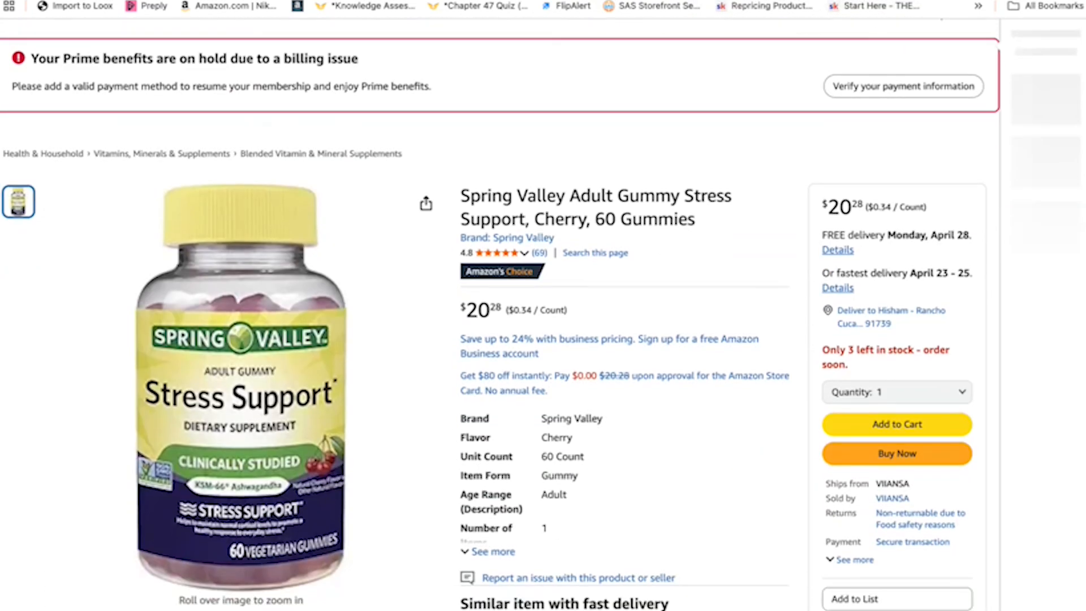
Return to the Amazon listing for the 3-bottle Turmeric Curcumin and review its product data.
left_click(984, 1)
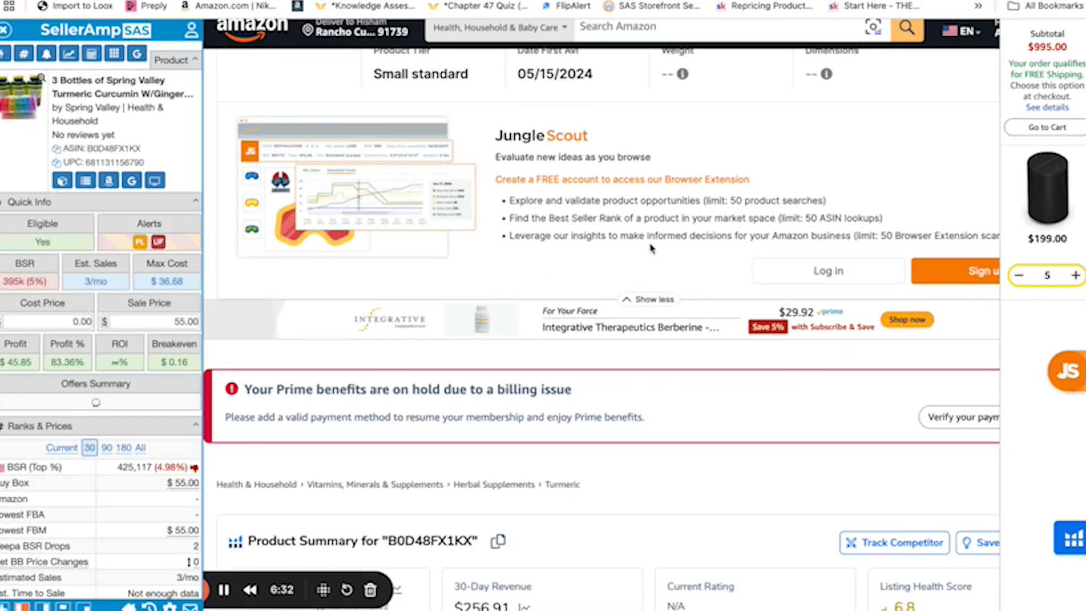
scroll(653, 247, "down", 15)
left_click(860, 303)
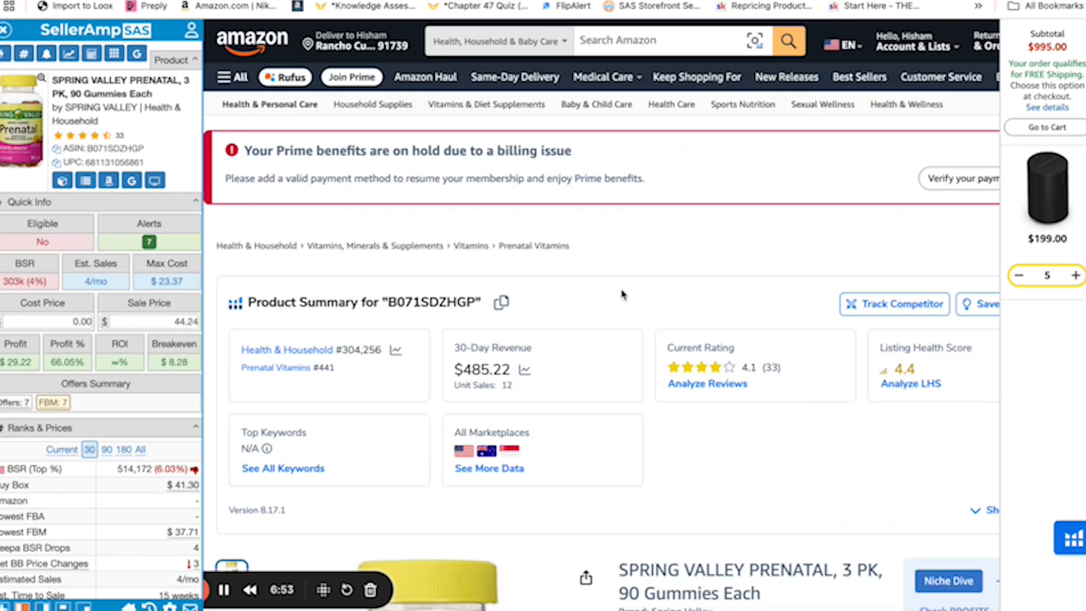
On the SPRING VALLEY PRENATAL 3 PK listing, set the Keepa graph range to Year and examine the price, sales rank and offer count history.
scroll(622, 293, "down", 8)
scroll(623, 293, "down", 10)
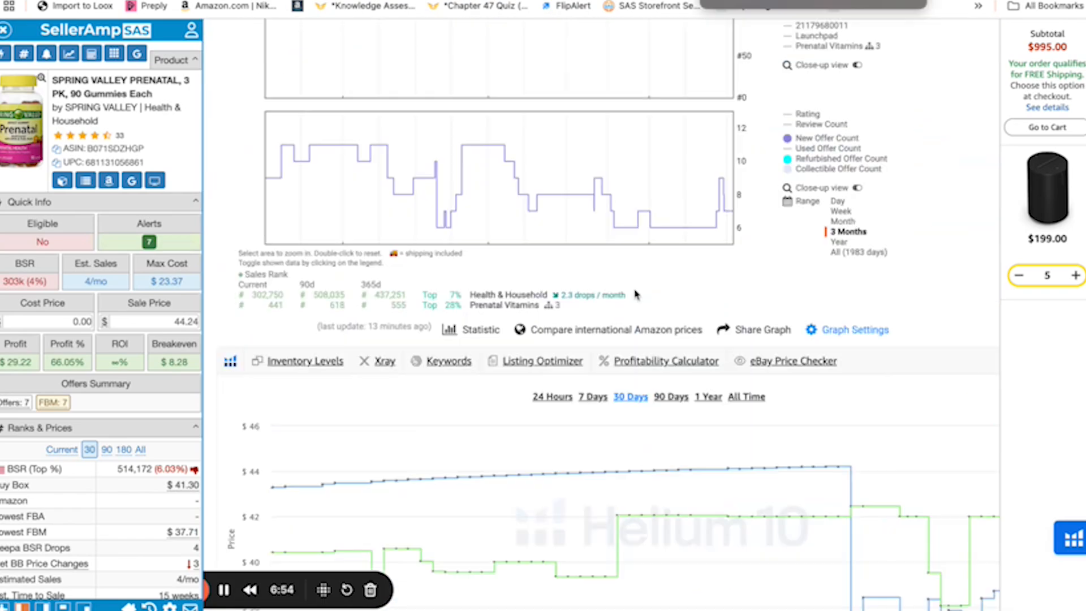
scroll(766, 311, "up", 1)
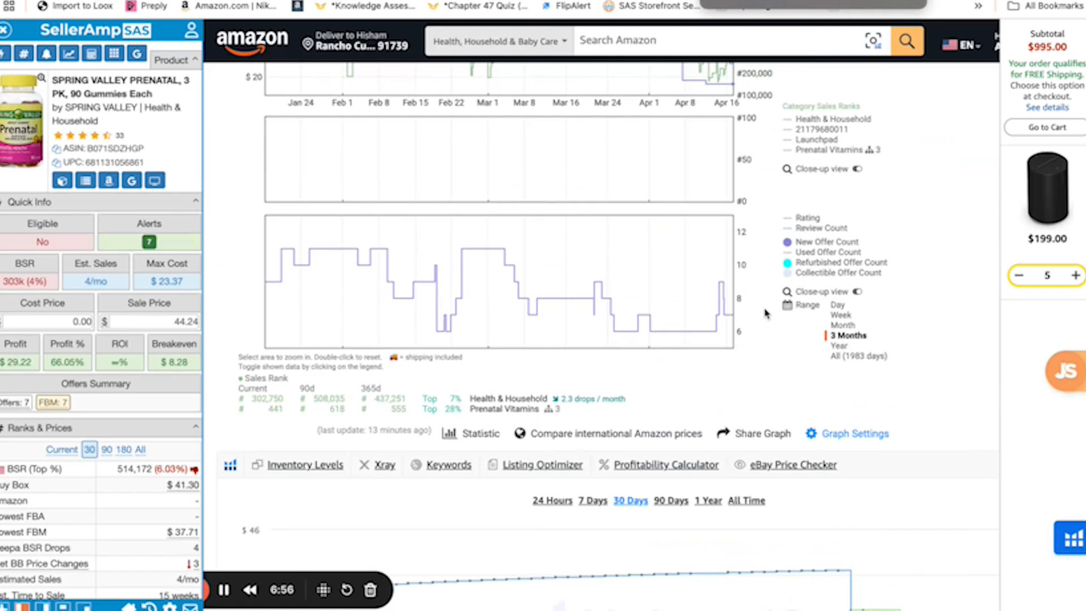
left_click(839, 346)
scroll(892, 342, "up", 3)
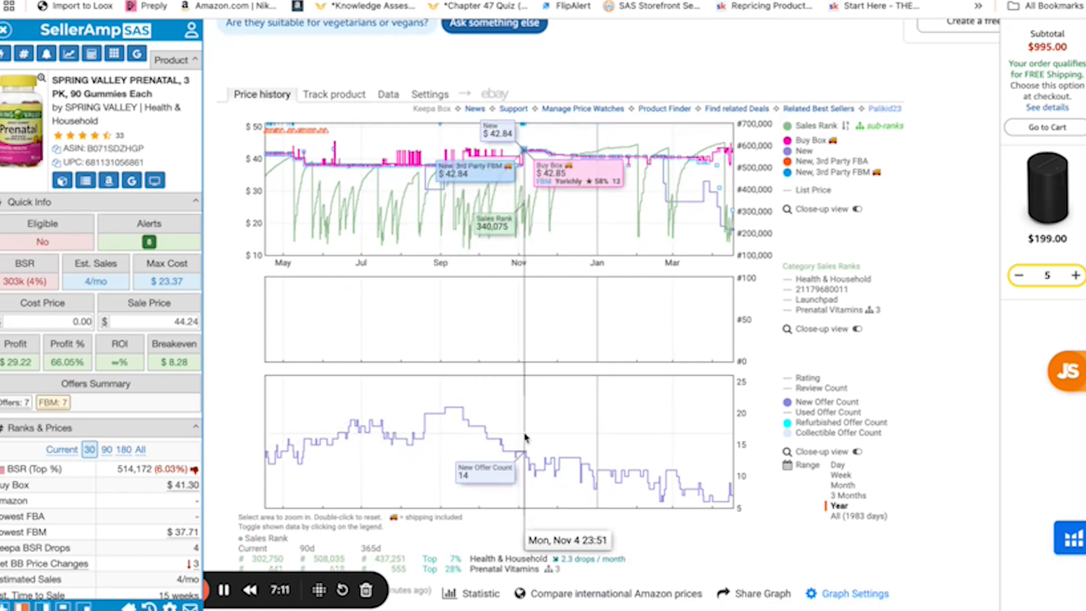
scroll(525, 437, "down", 1)
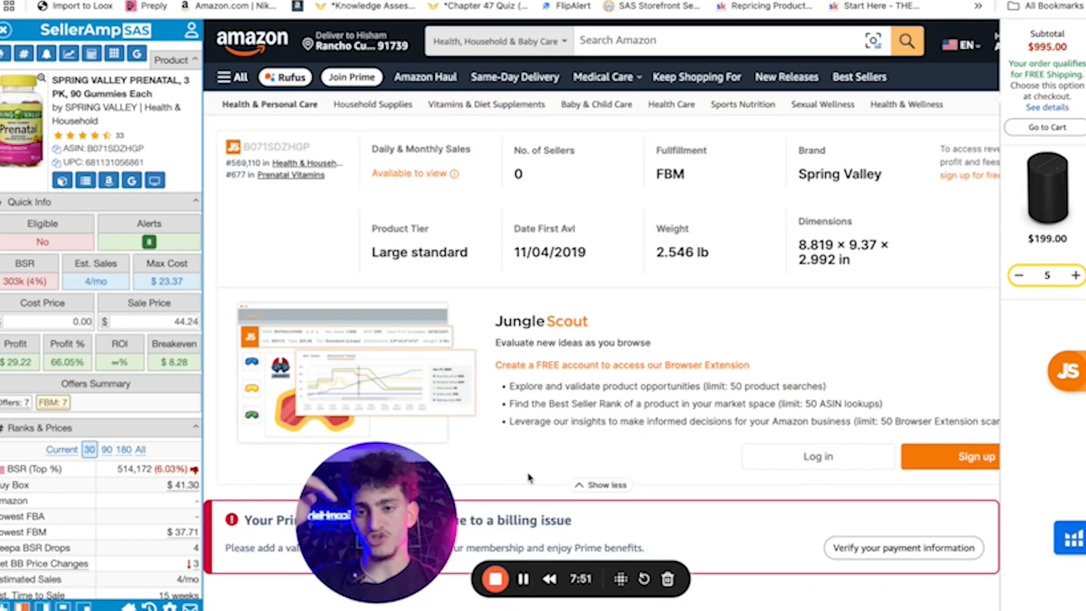
scroll(526, 474, "down", 8)
scroll(521, 469, "down", 20)
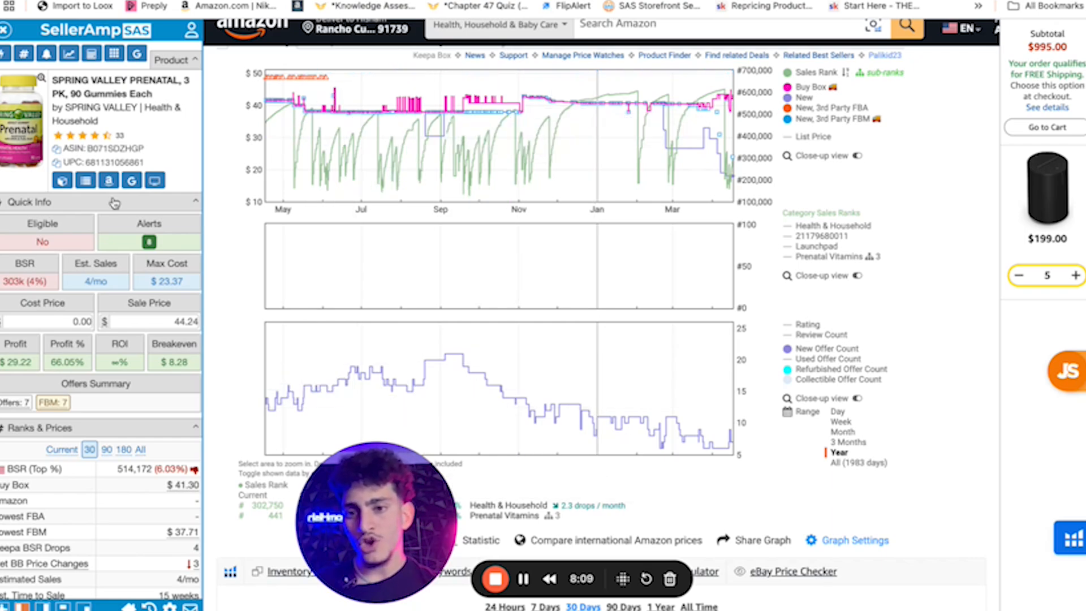
Search Google for the prenatal gummies' product title from SellerAmp and compare the retailer offers with the Amazon listing.
left_click(132, 180)
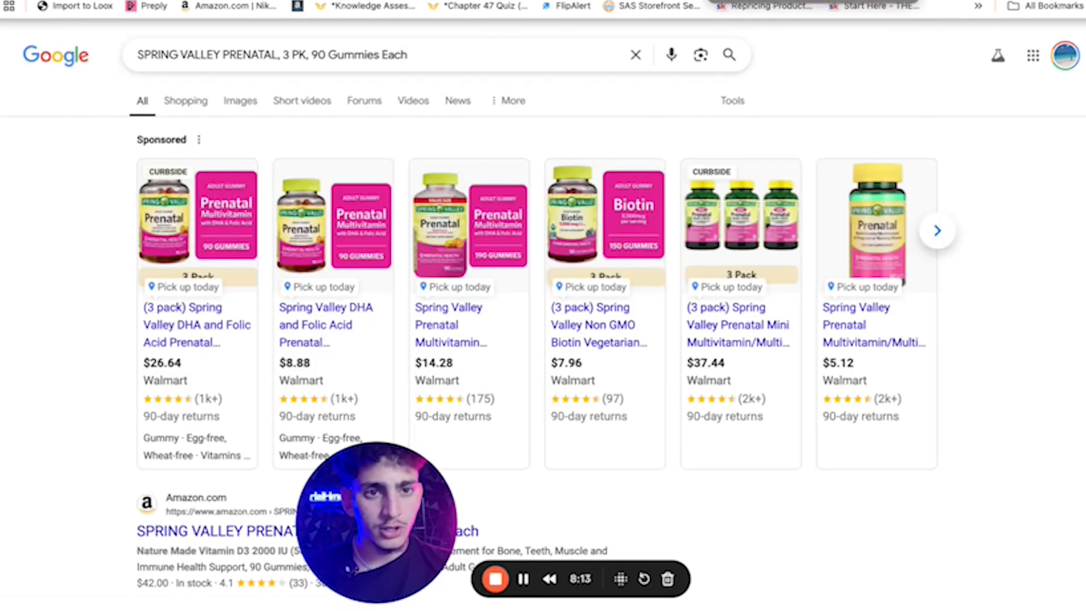
key("ctrl+w")
scroll(396, 283, "up", 10)
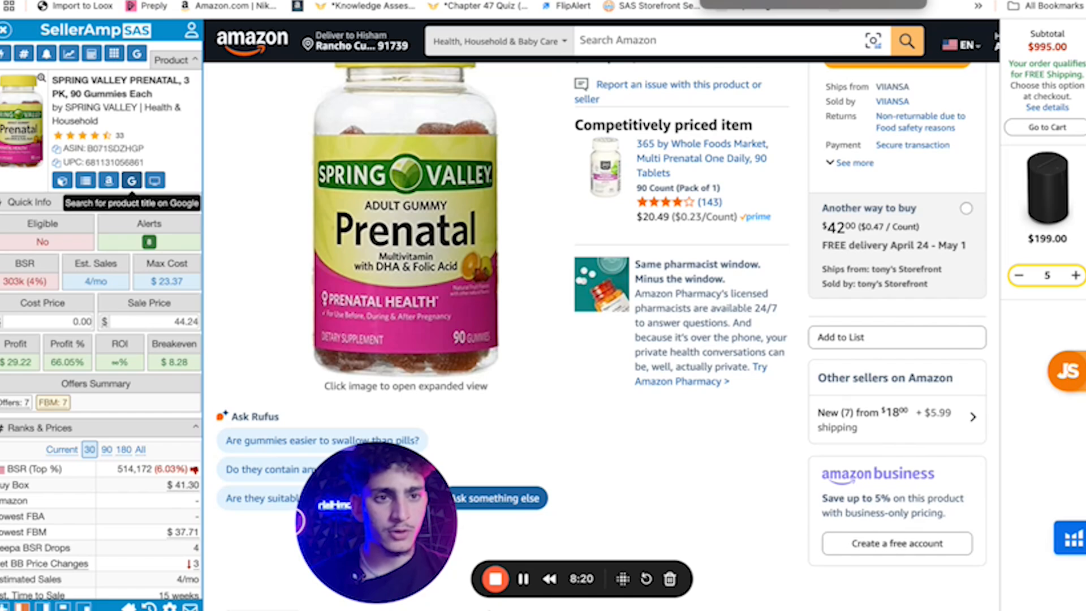
left_click(874, 2)
mouse_move(195, 339)
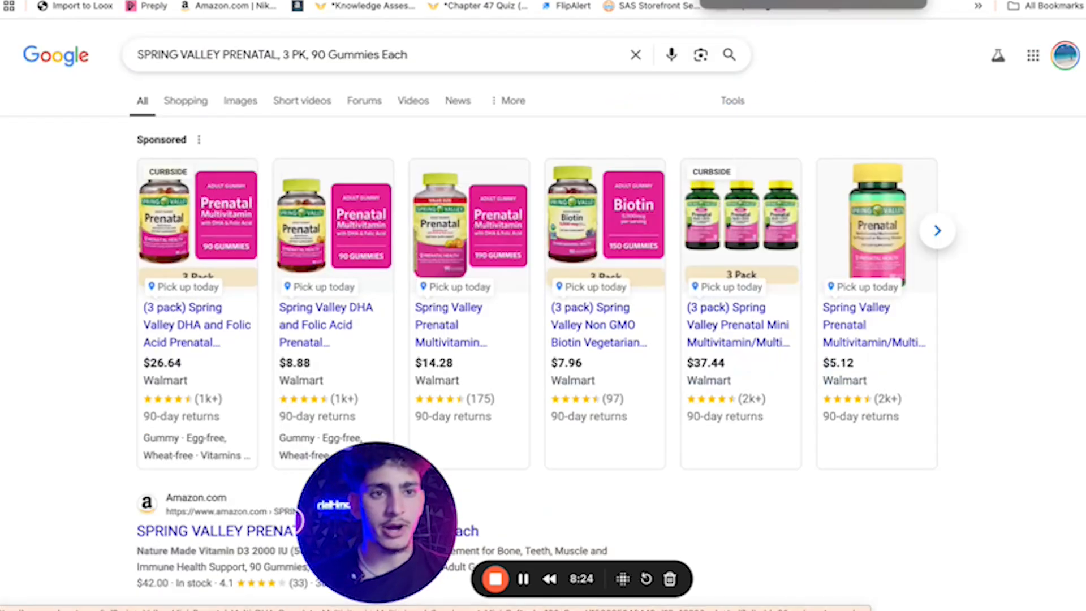
key("ctrl+w")
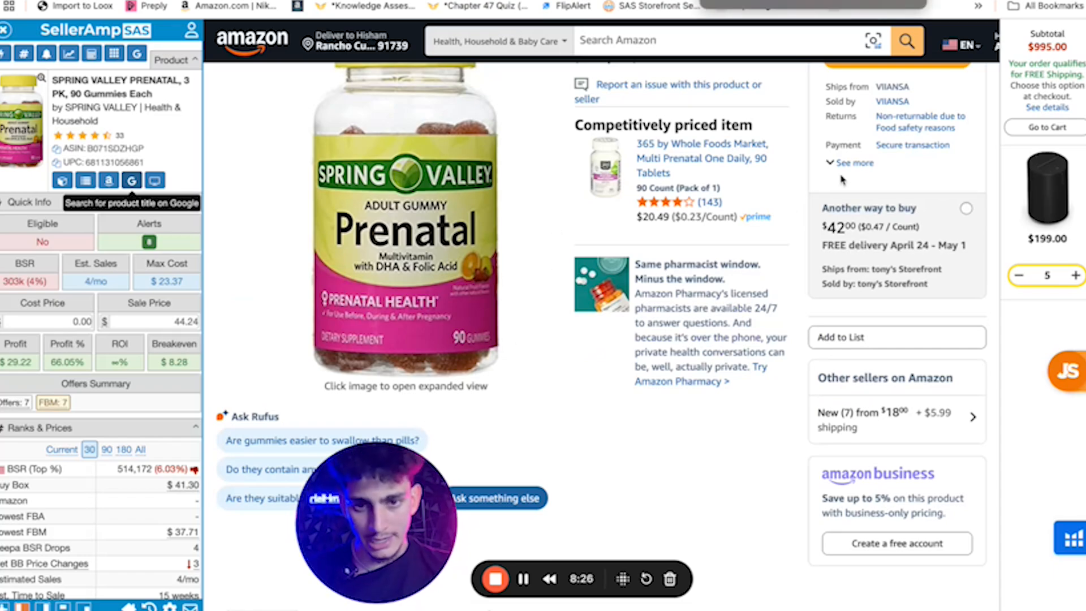
left_click(132, 181)
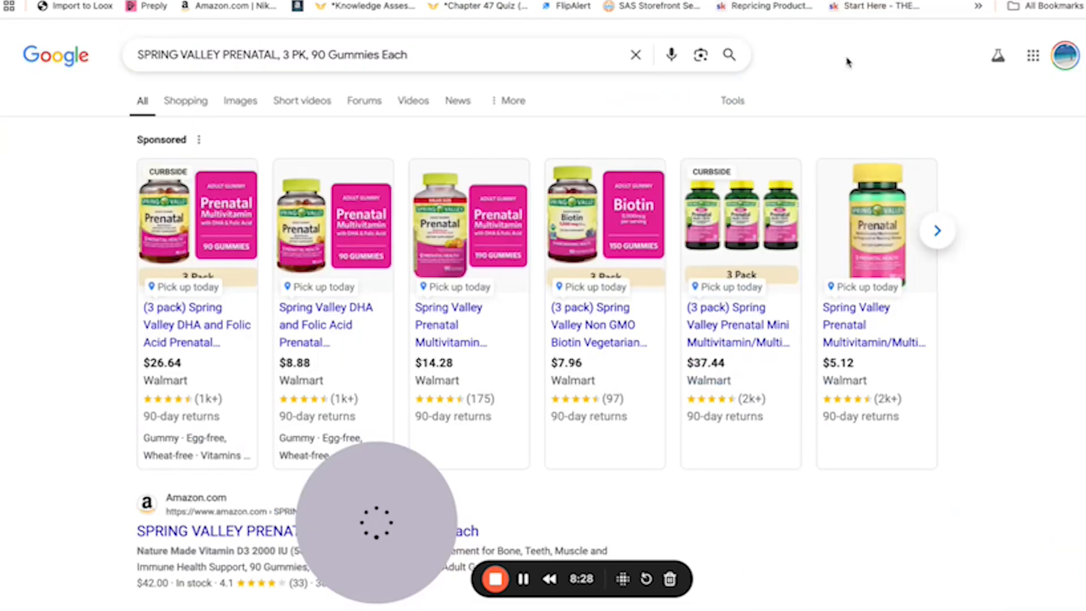
Open Walmart's offer for the 3-pack Spring Valley prenatal gummies and compare it with the Amazon listing's offers.
left_click(207, 345)
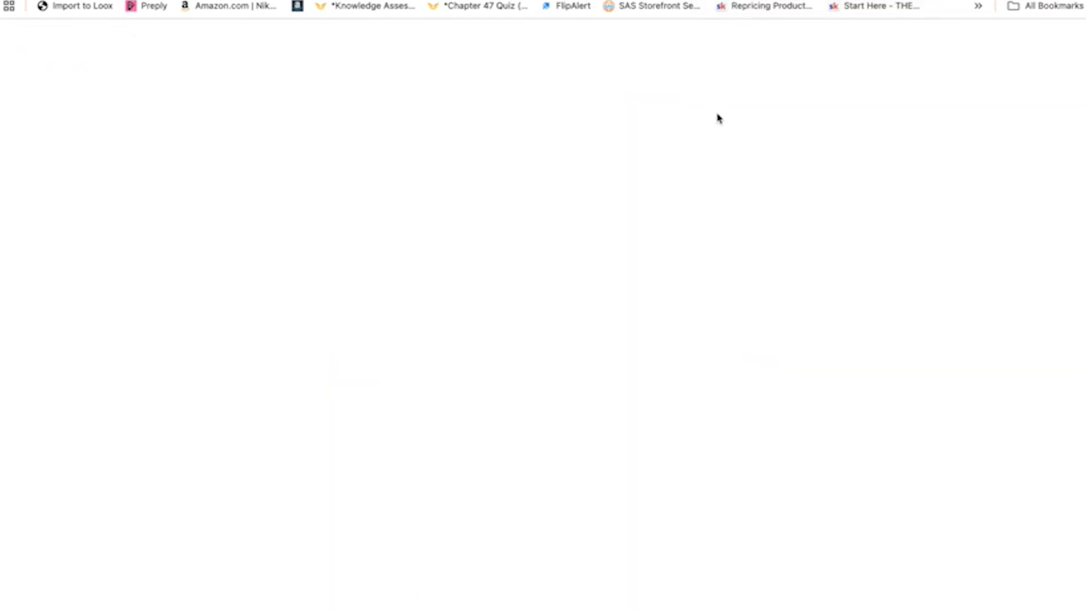
scroll(872, 158, "down", 4)
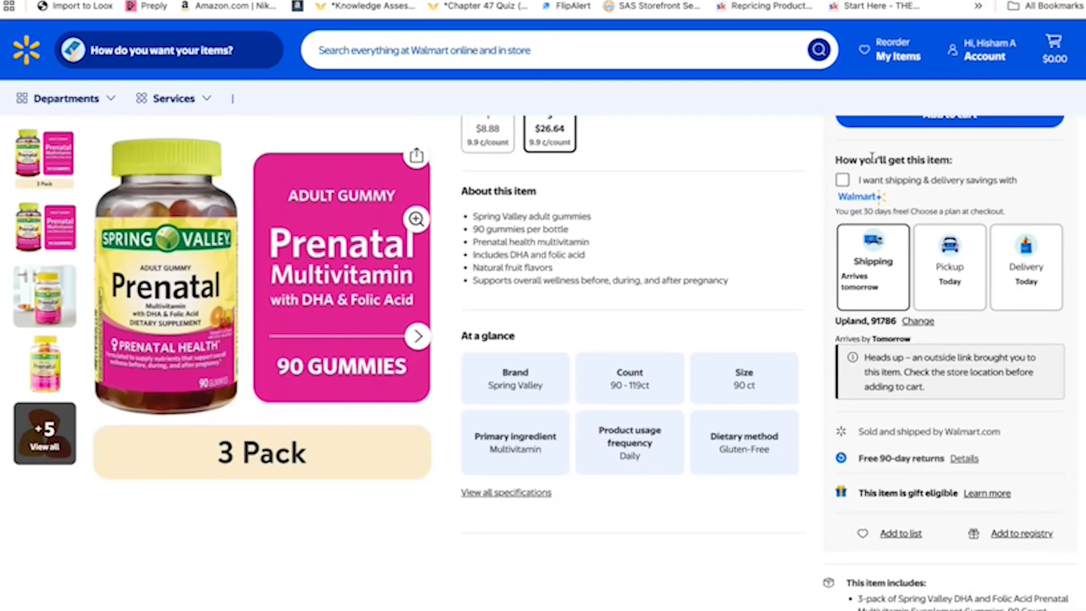
scroll(871, 158, "up", 3)
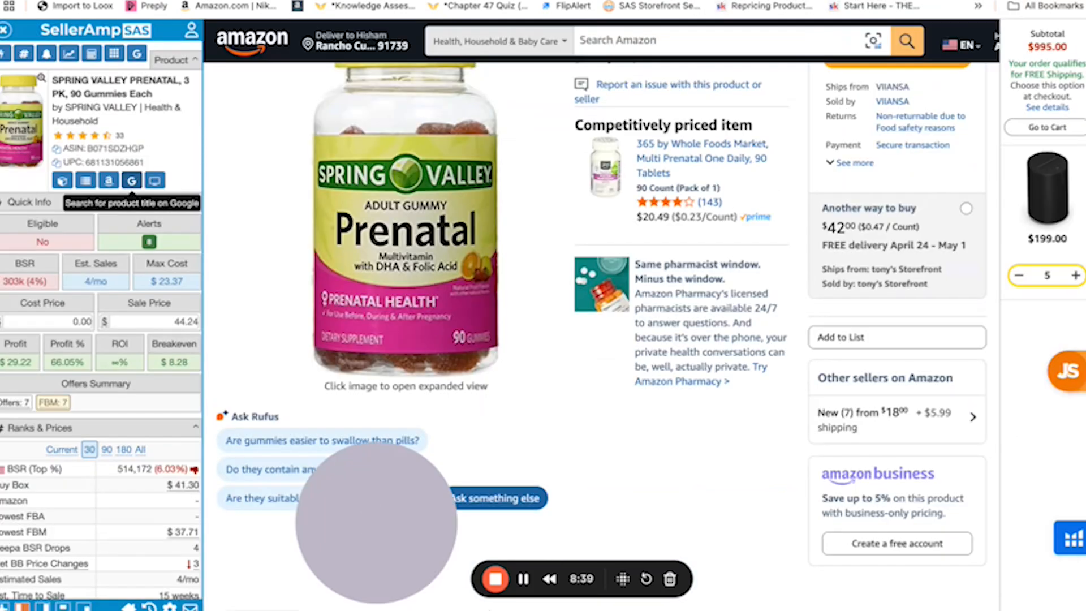
scroll(810, 271, "down", 1)
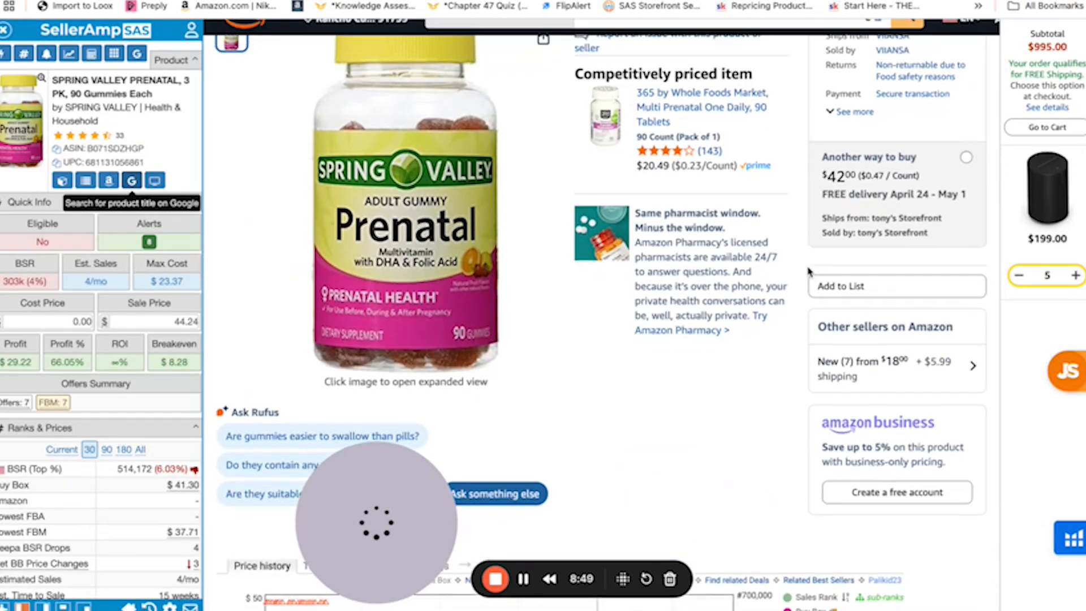
scroll(810, 272, "up", 3)
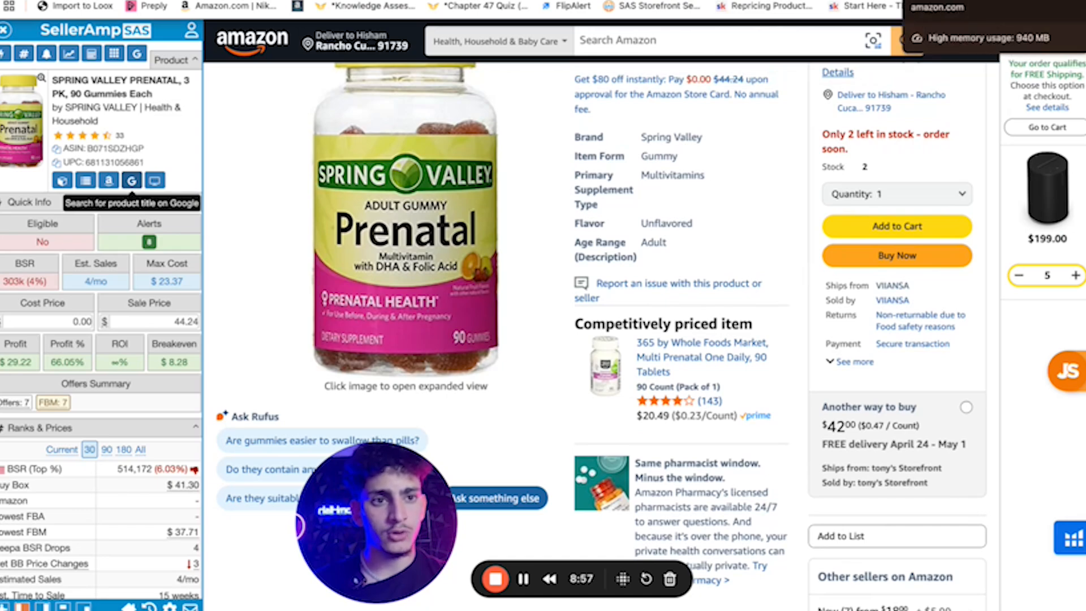
Search Google for the product title again from SellerAmp and recheck the price and details on Walmart's 3-pack page.
left_click(132, 180)
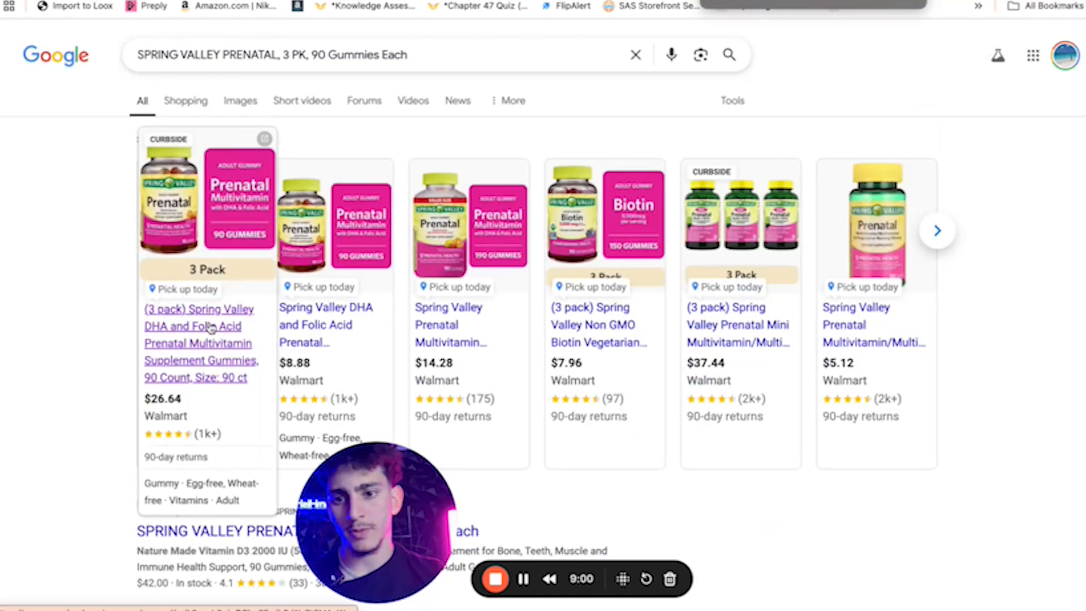
left_click(211, 328)
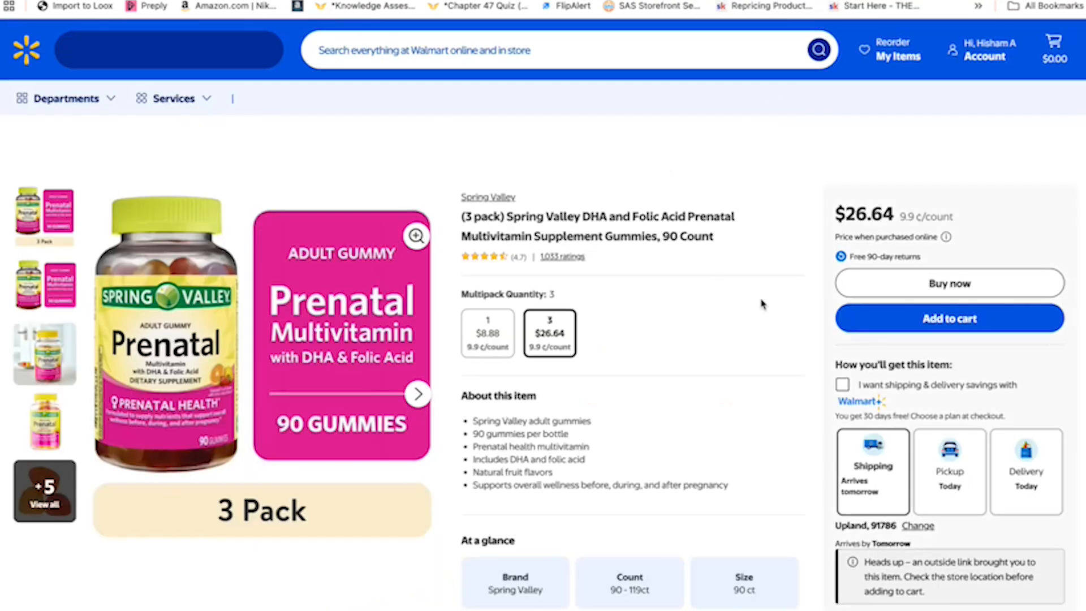
scroll(778, 334, "down", 3)
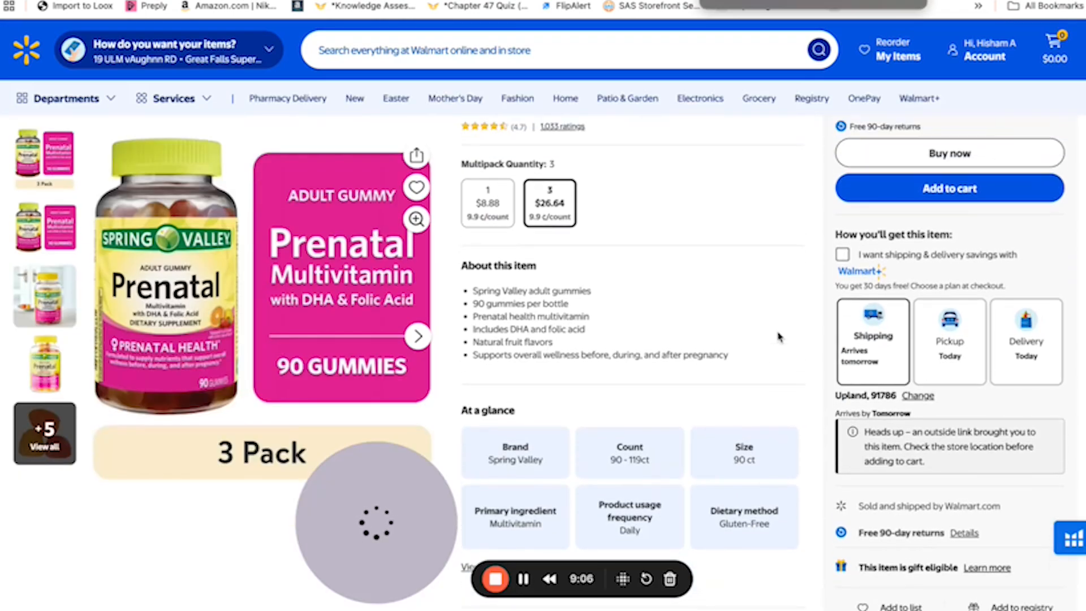
scroll(778, 337, "down", 1)
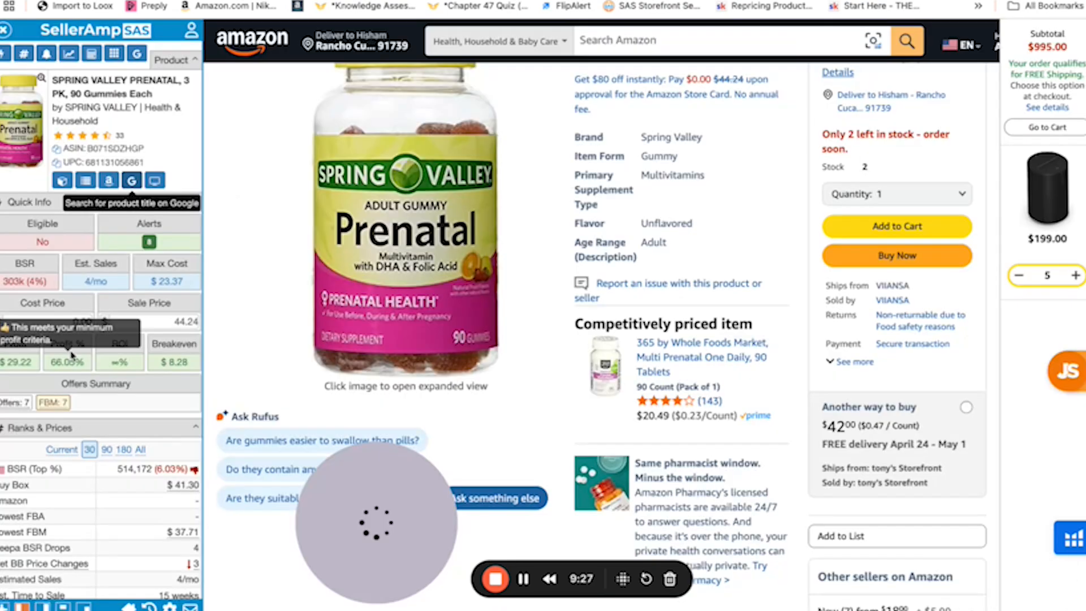
Set the SellerAmp cost price of the prenatal gummies to 26.64 and check the package dimensions.
left_click(47, 323)
type("26.77")
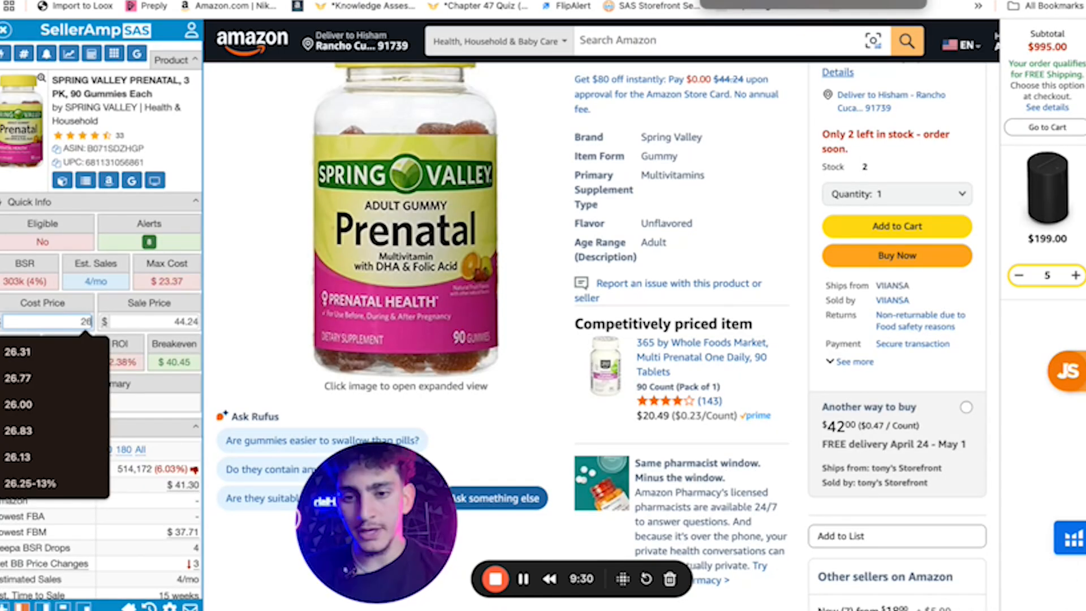
key("BackSpace")
type("64")
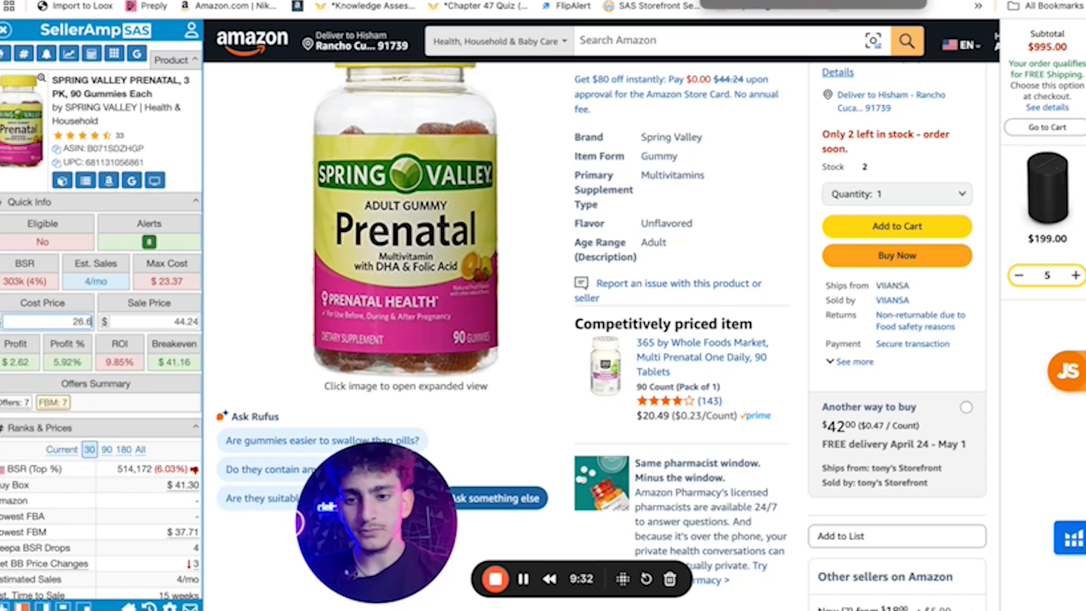
mouse_move(59, 186)
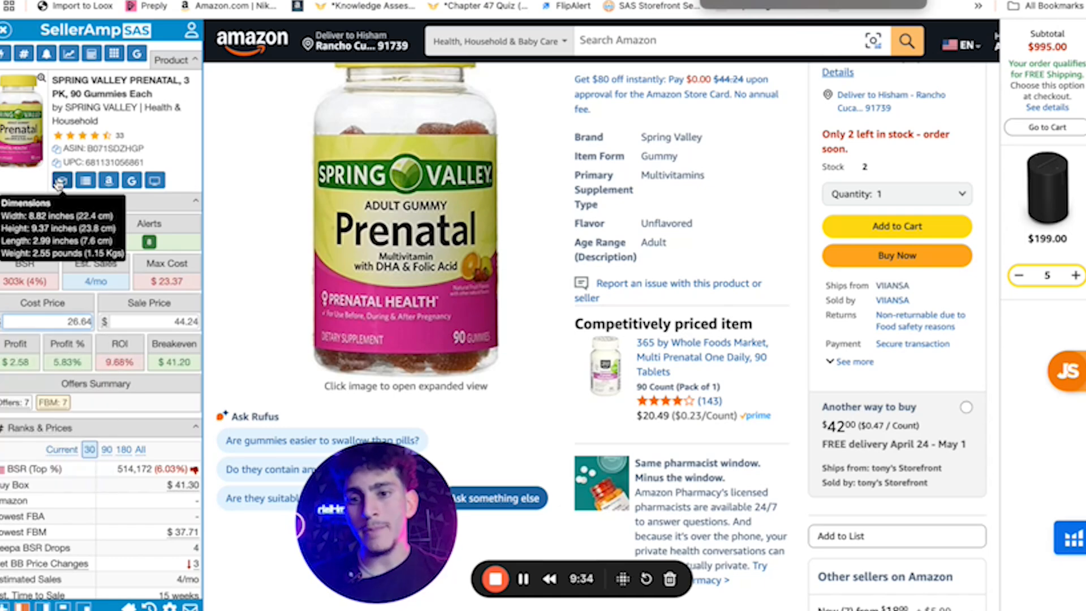
Switch the profit calculator's fulfilment type to FBM with an FBM cost of 7.00, and review the profit against the package dimensions.
scroll(677, 360, "down", 1)
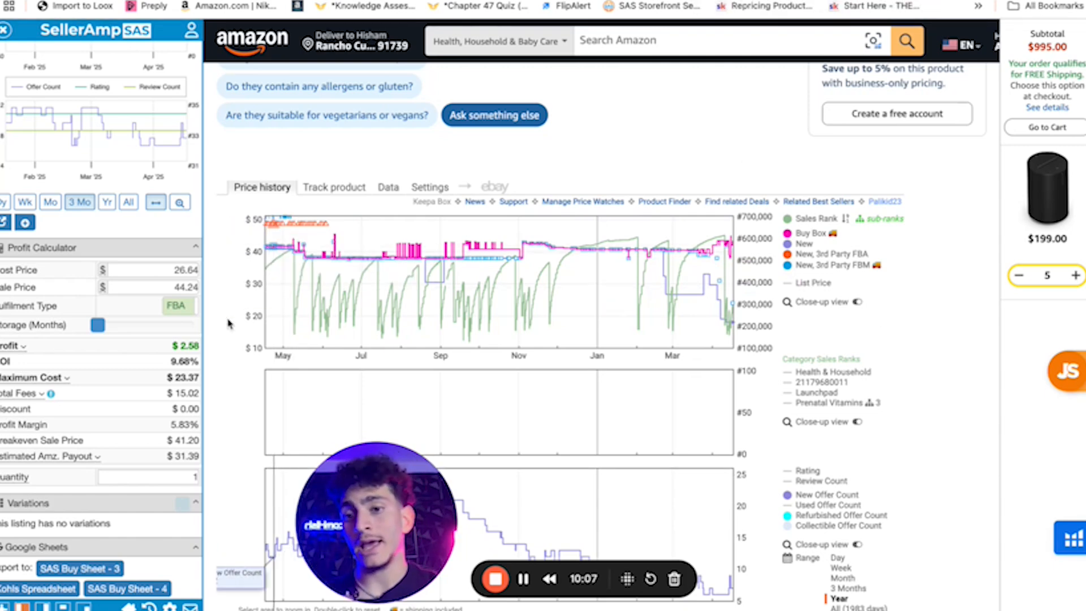
left_click(184, 307)
left_click(177, 325)
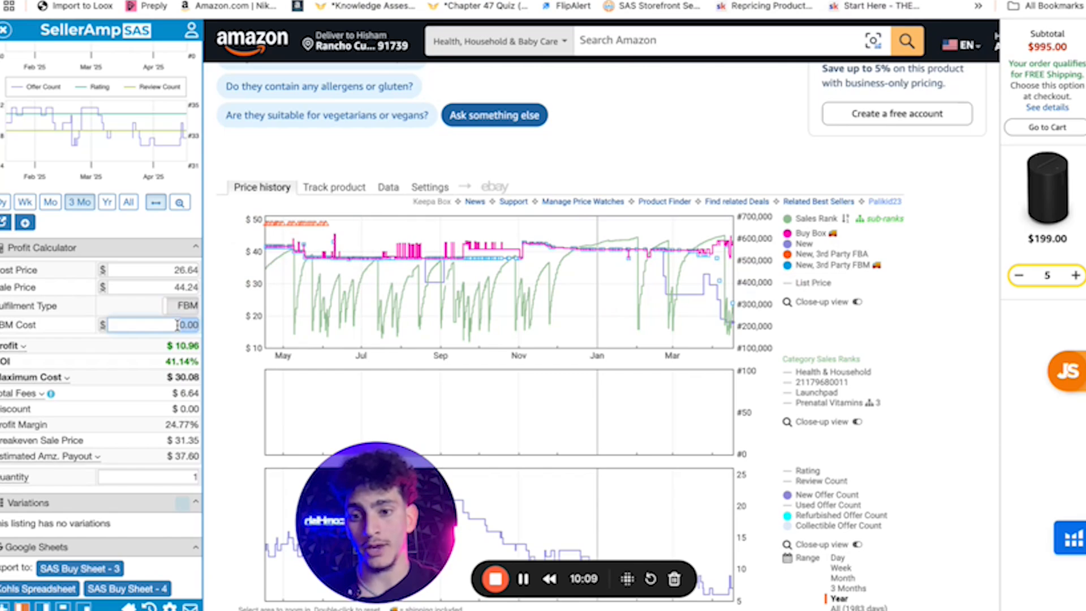
type("7")
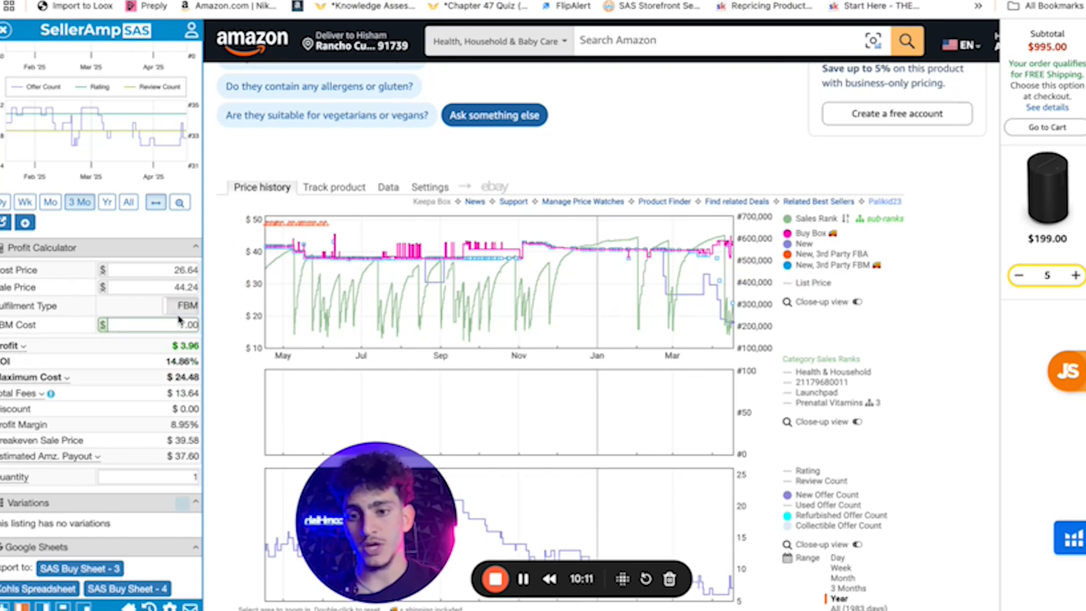
scroll(158, 262, "up", 10)
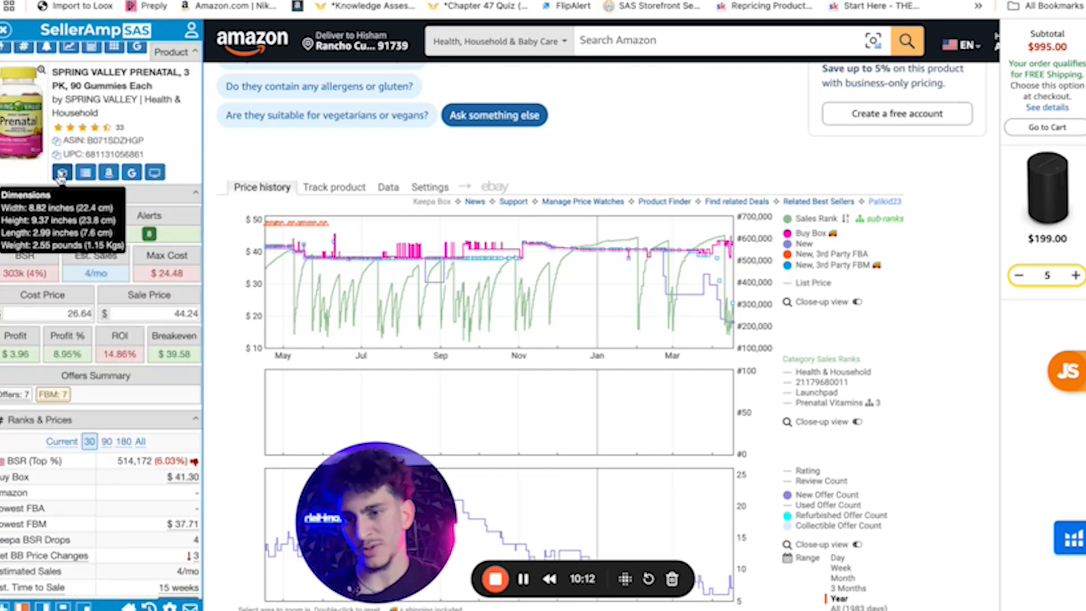
scroll(108, 249, "down", 10)
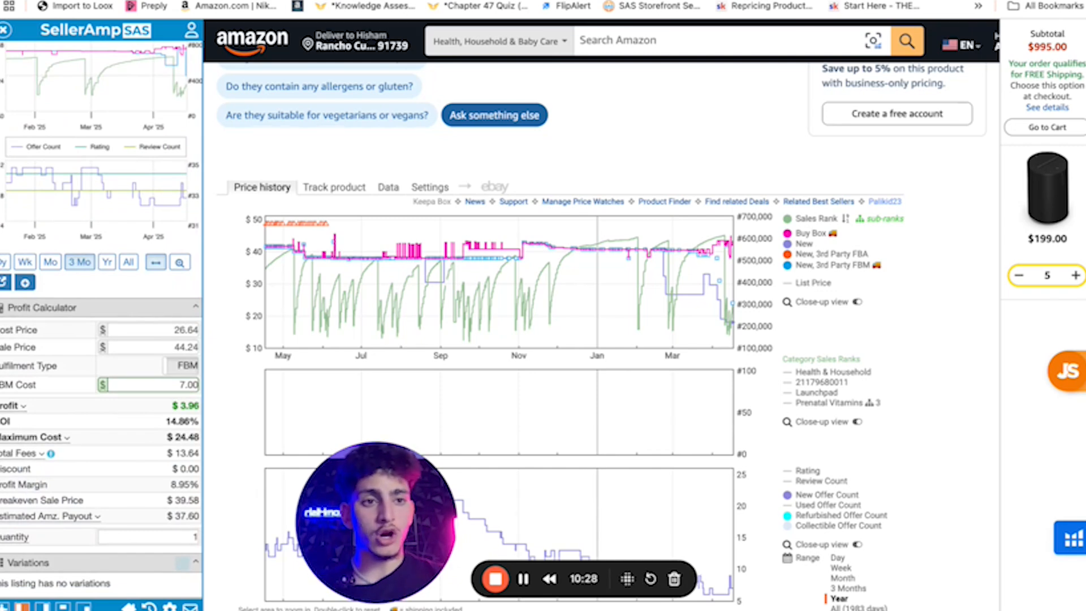
Look up Walmart gift card discounts on CardBear and return to the prenatal gummies' Amazon listing.
key("ctrl+t")
type("cardbe")
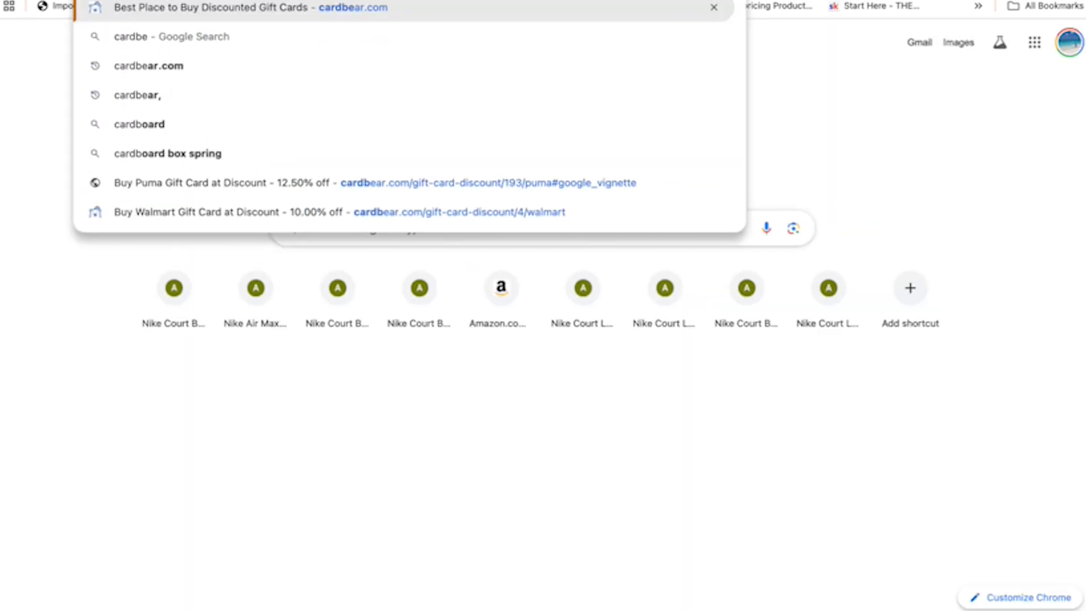
key("Return")
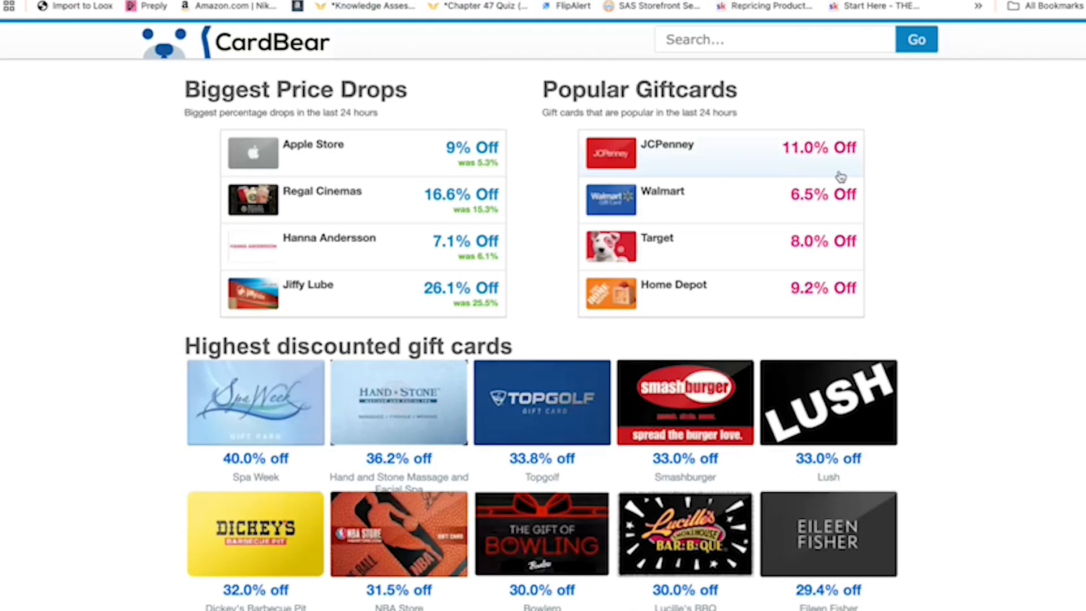
left_click(788, 208)
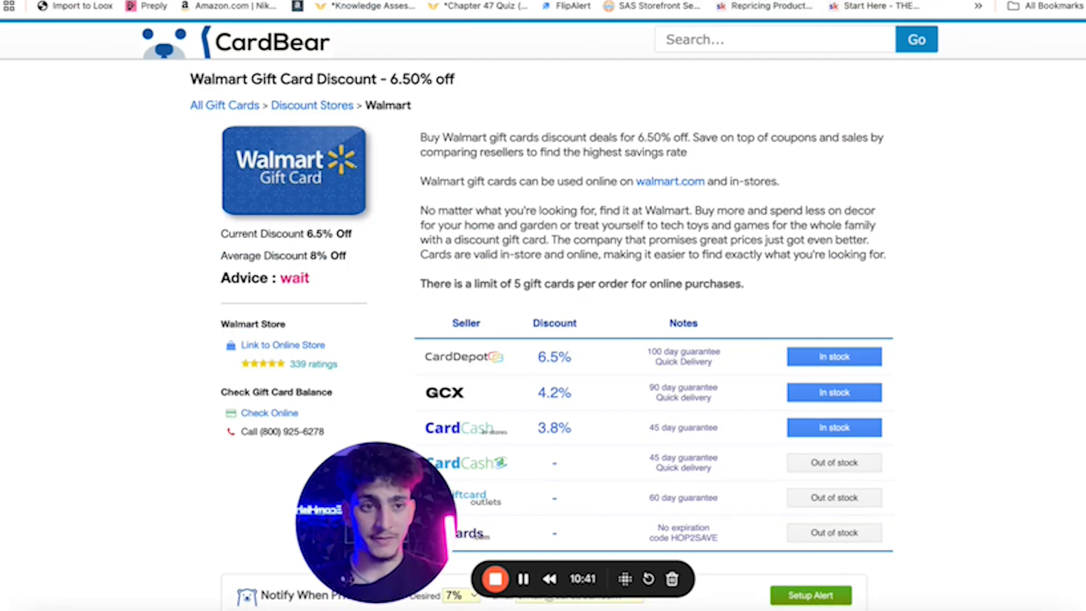
left_click(820, 12)
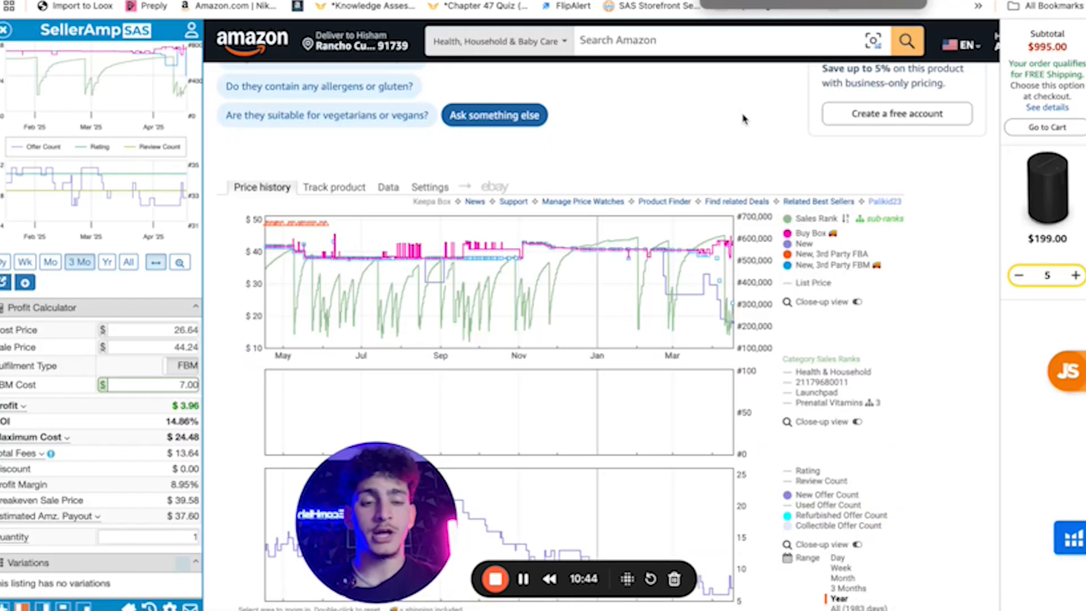
Reduce the 26.64 cost price in the profit calculator by the 6.5% Walmart gift card discount.
scroll(707, 150, "down", 3)
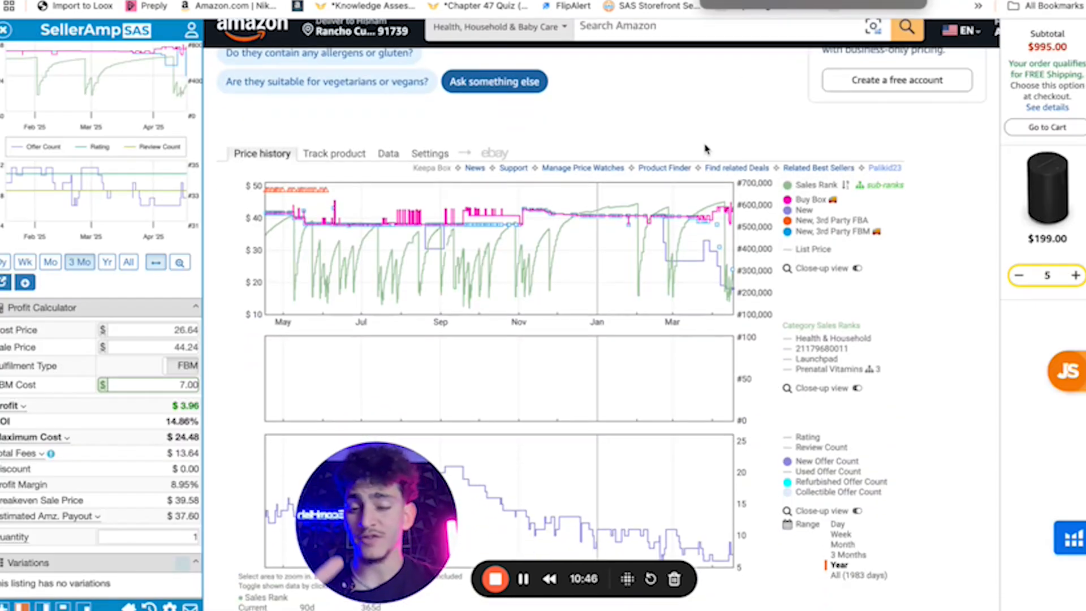
scroll(175, 308, "up", 4)
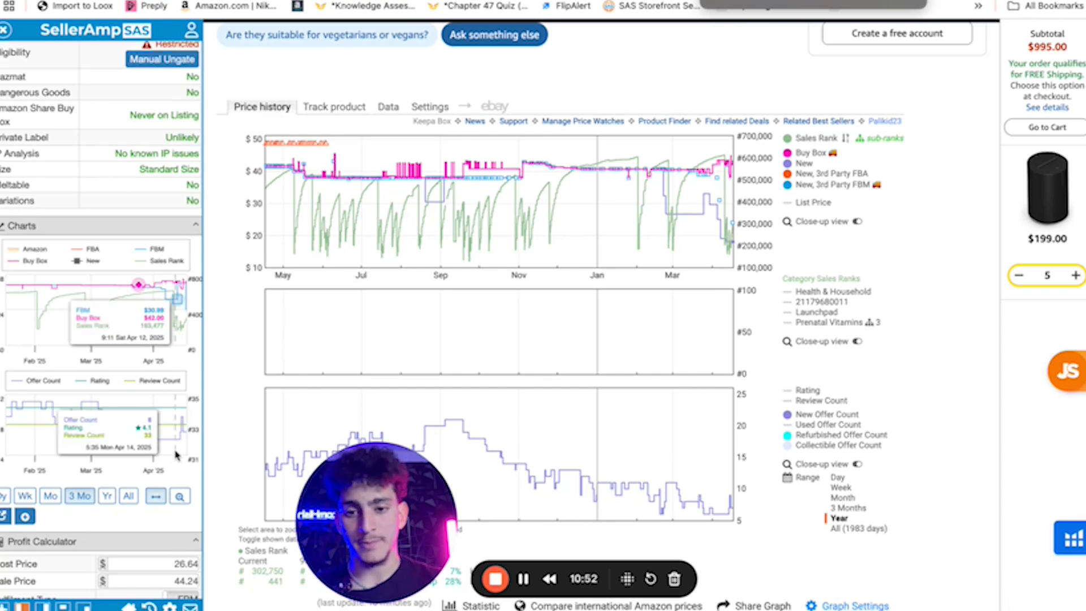
scroll(177, 516, "down", 2)
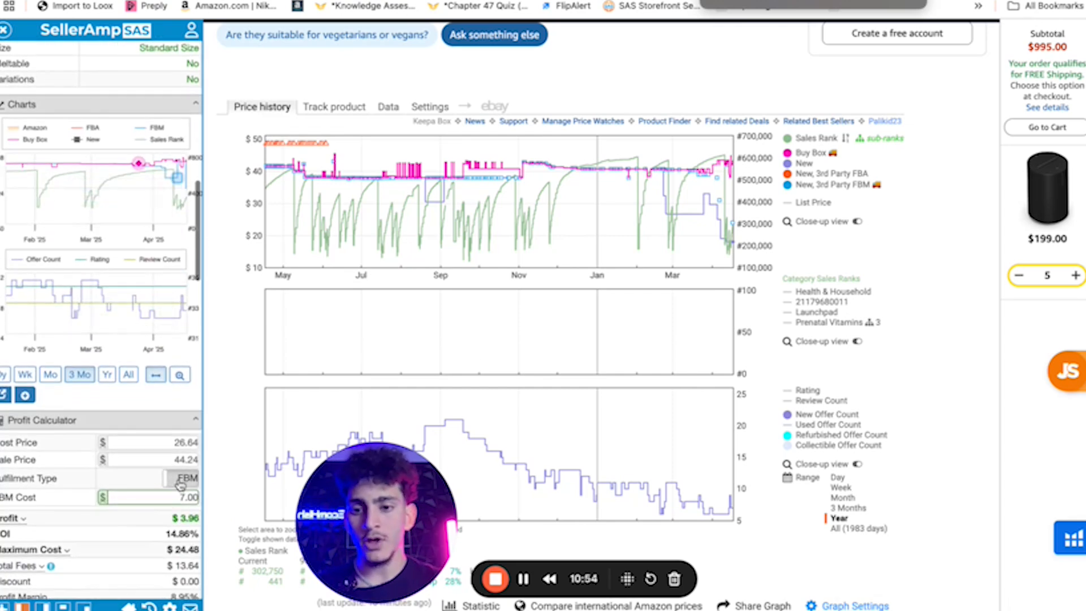
left_click(182, 443)
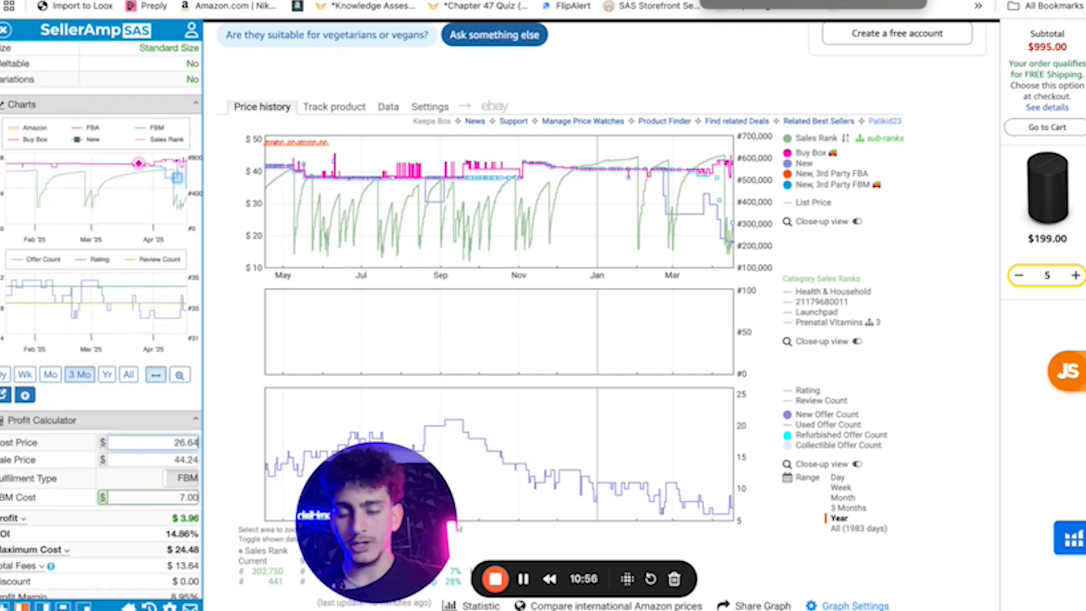
type("6.5%")
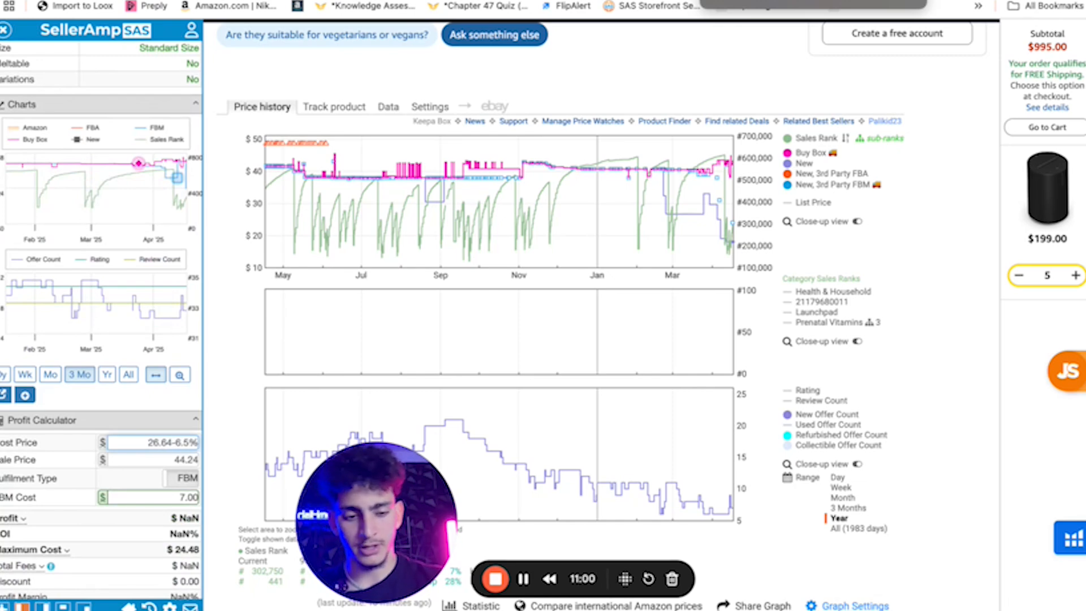
key("Return")
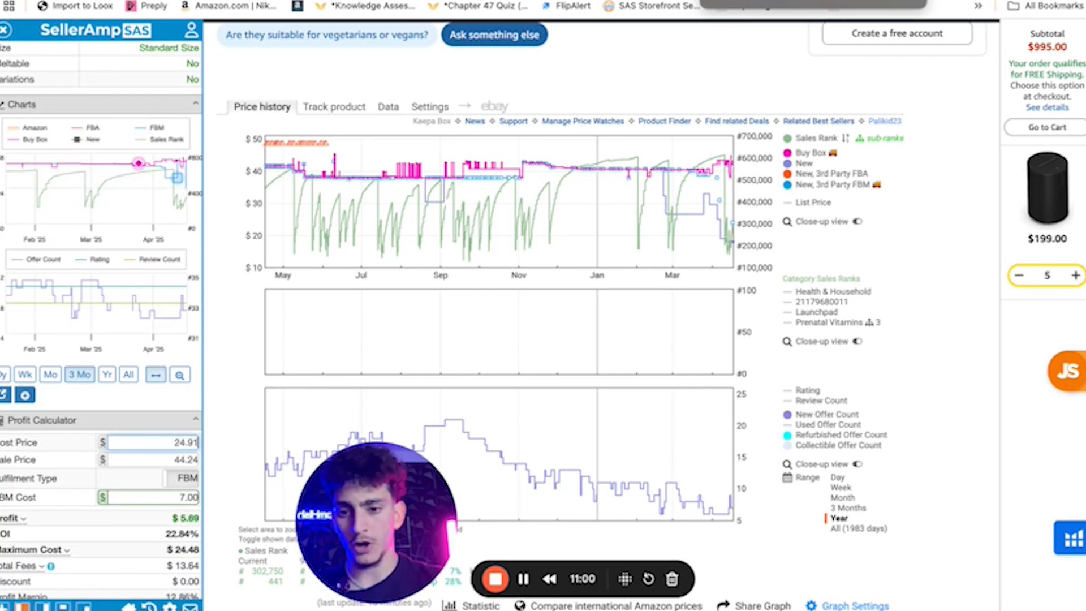
Take a further 8% off the cost price and review the product's profit and ROI figures.
type("-8")
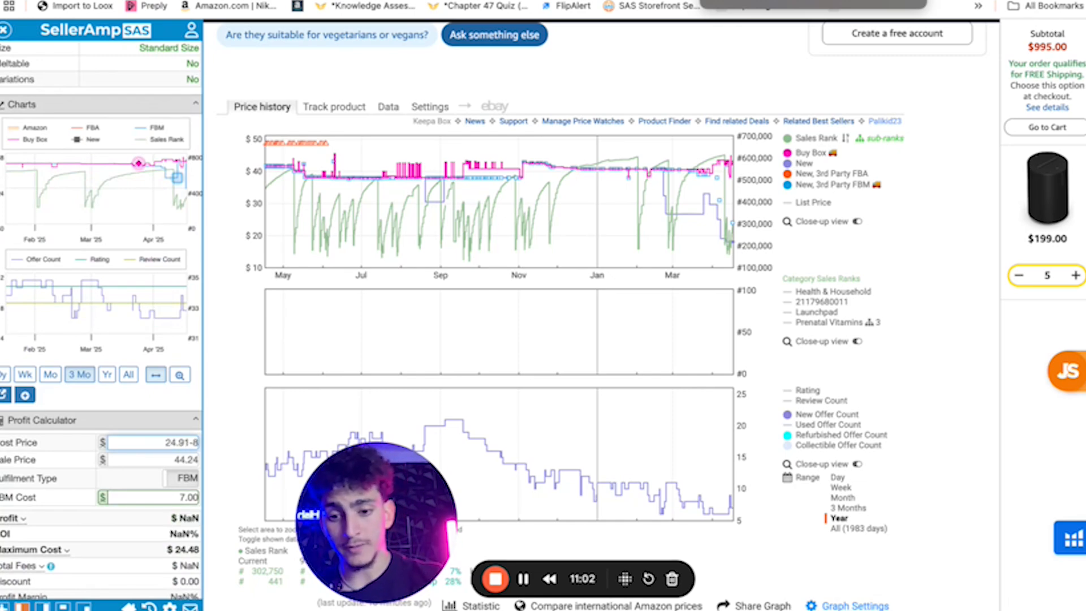
type("%")
key("Return")
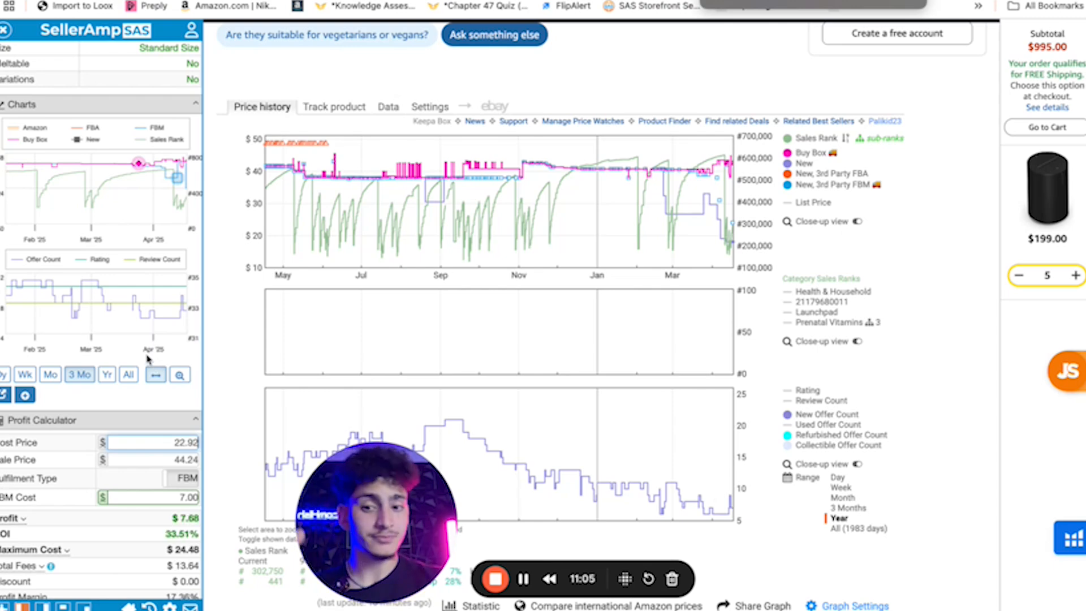
scroll(136, 376, "up", 15)
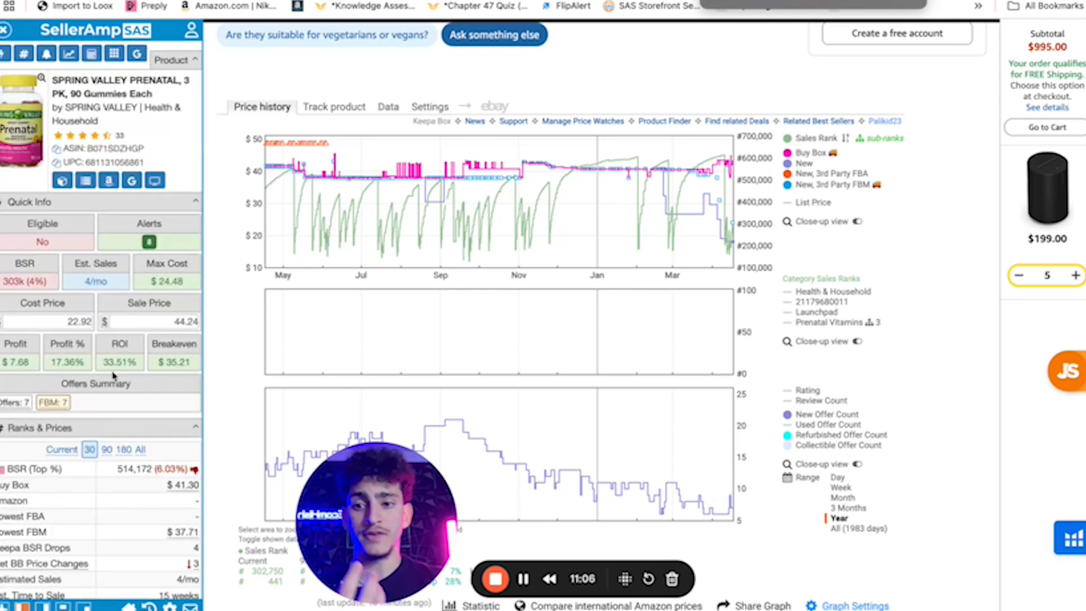
mouse_move(22, 365)
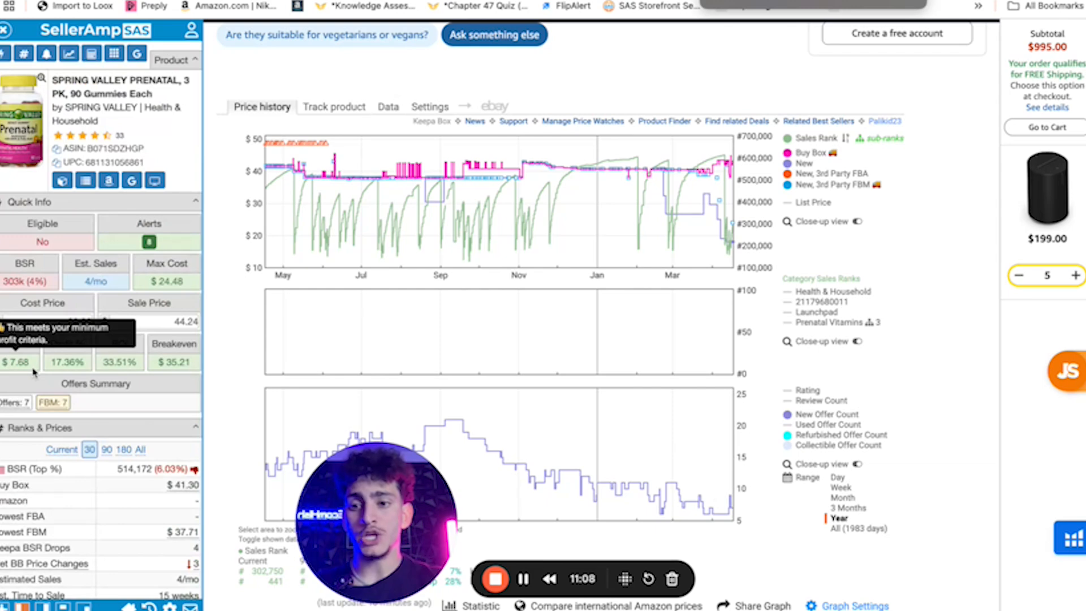